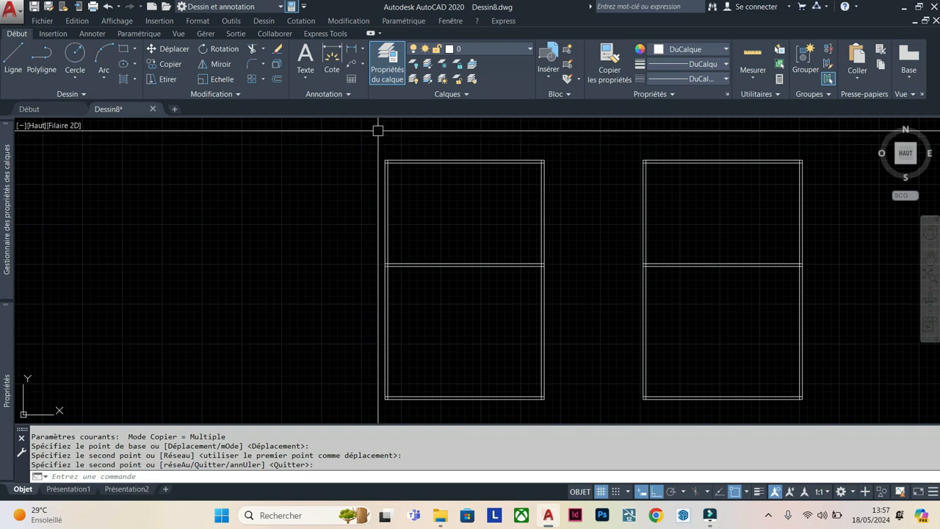
# Step: Examine the overlapping wall lines at the corners and partition ends of both rectangular plans
pyautogui.scroll(6, 376, 136)
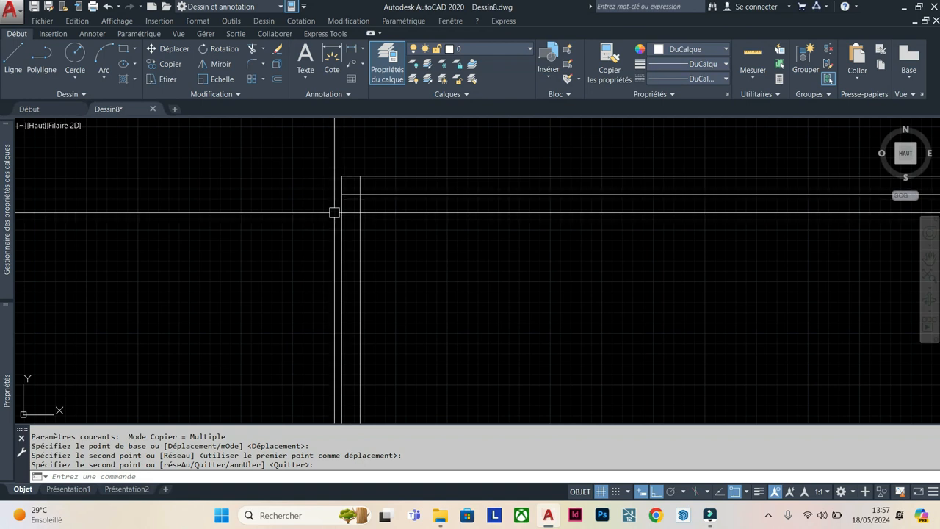
pyautogui.scroll(-5, 340, 189)
pyautogui.scroll(4, 599, 191)
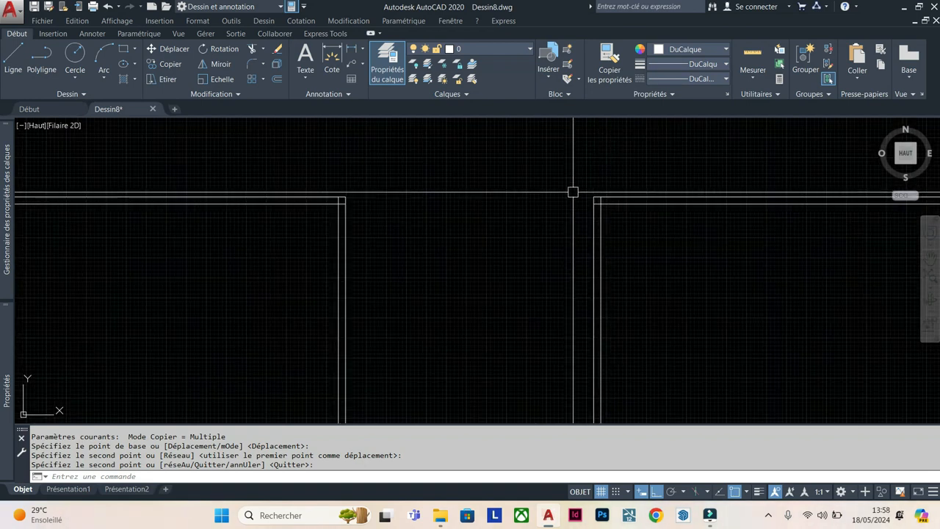
pyautogui.scroll(4, 334, 199)
pyautogui.scroll(-4, 478, 171)
pyautogui.scroll(5, 125, 181)
pyautogui.scroll(-5, 214, 120)
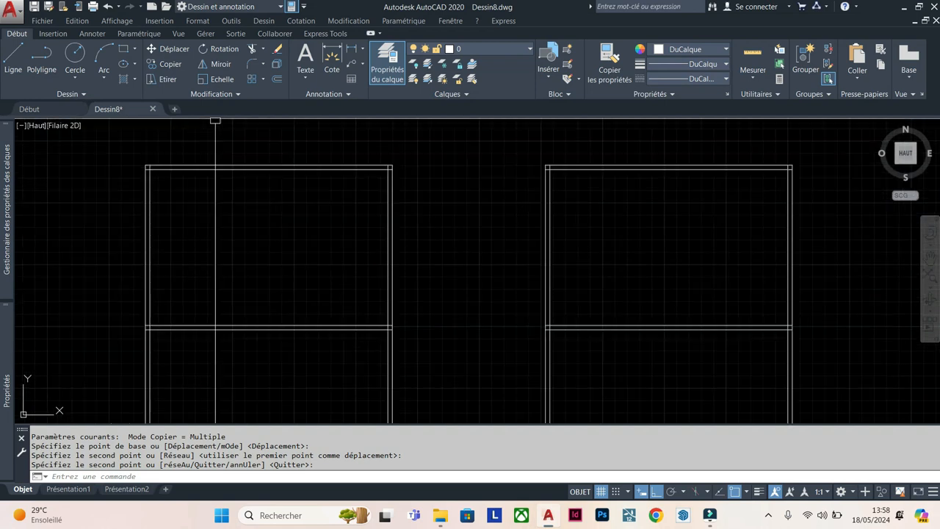
pyautogui.scroll(4, 206, 243)
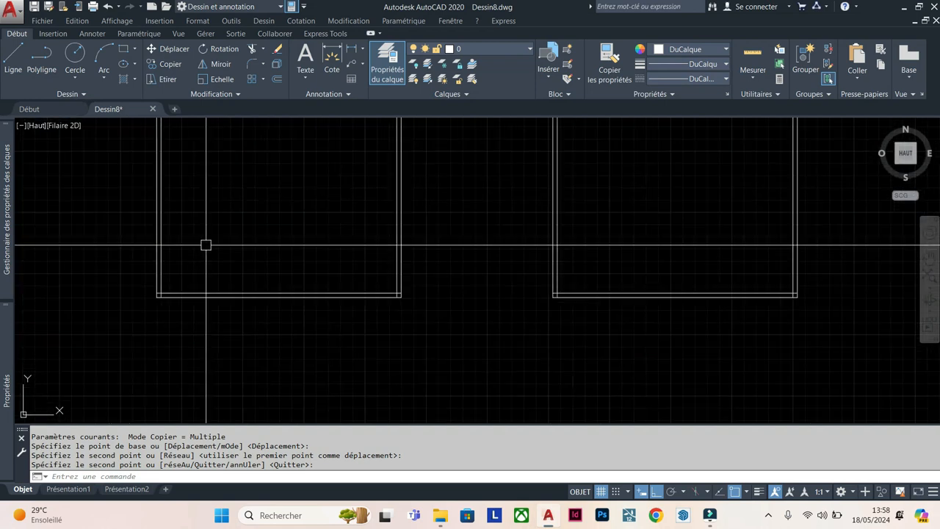
# Step: Open the recent project drawing numbered 08 and dismiss the missing reference files notice
pyautogui.click(57, 110)
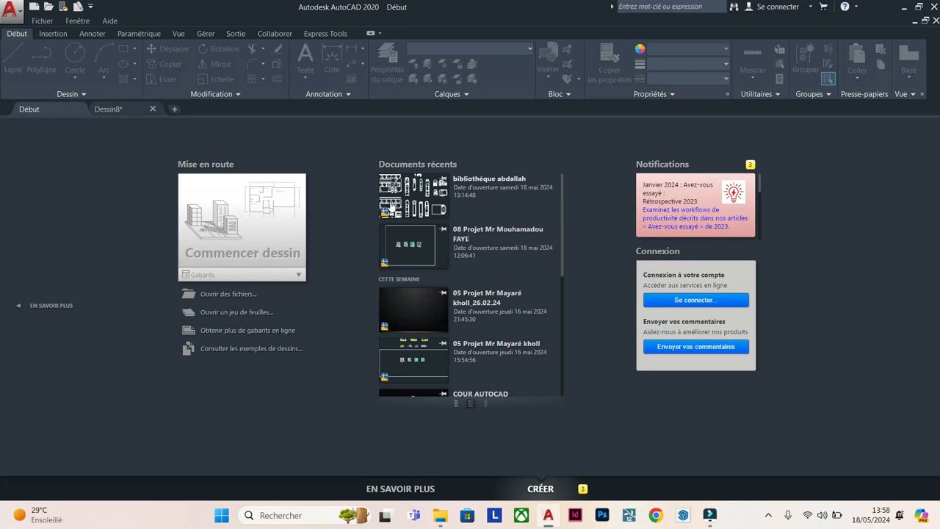
pyautogui.click(409, 246)
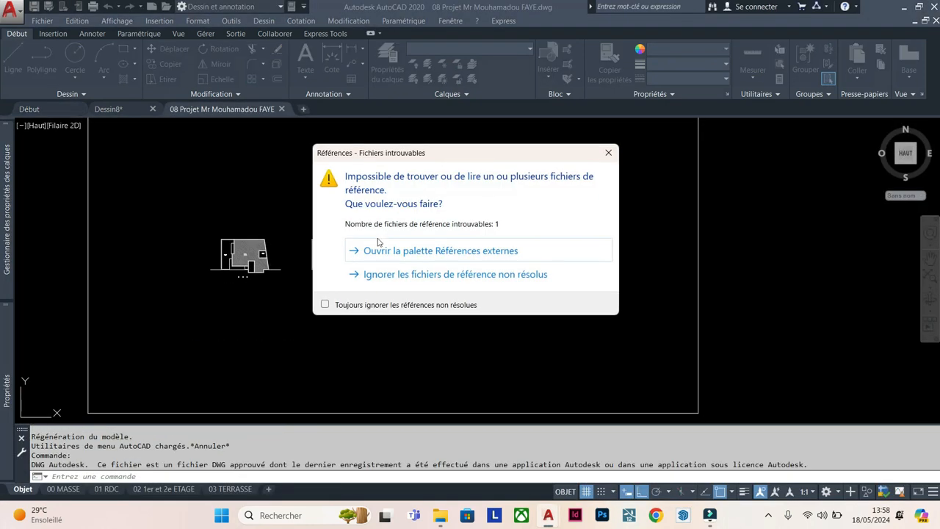
pyautogui.click(607, 154)
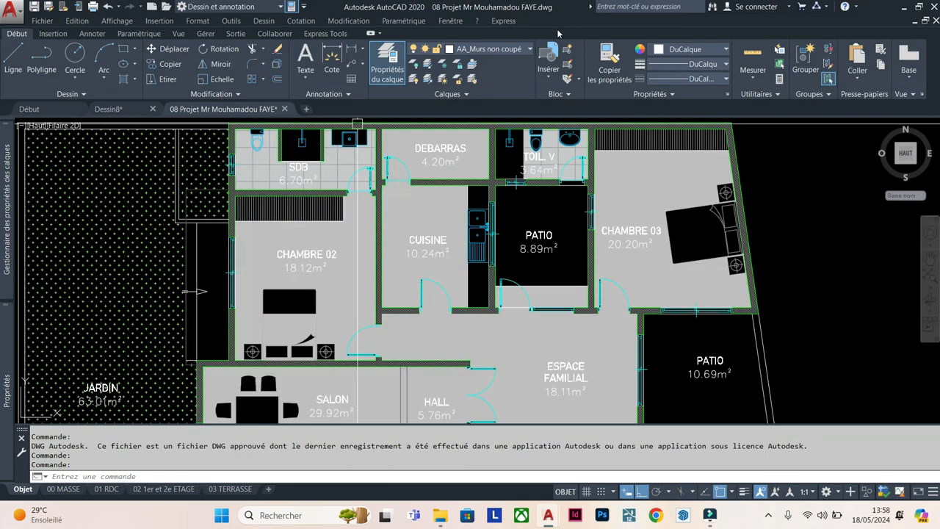
# Step: Freeze the AA_solide fill layer in the floor plan and inspect the wall junctions around DEBARRAS and SDB
pyautogui.click(451, 71)
pyautogui.click(401, 197)
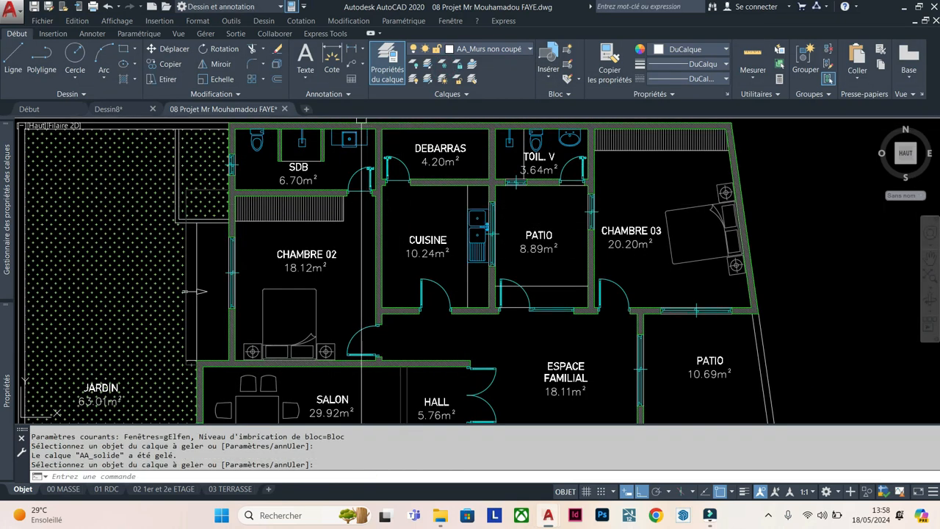
pyautogui.scroll(8, 404, 131)
pyautogui.click(407, 163)
pyautogui.click(393, 178)
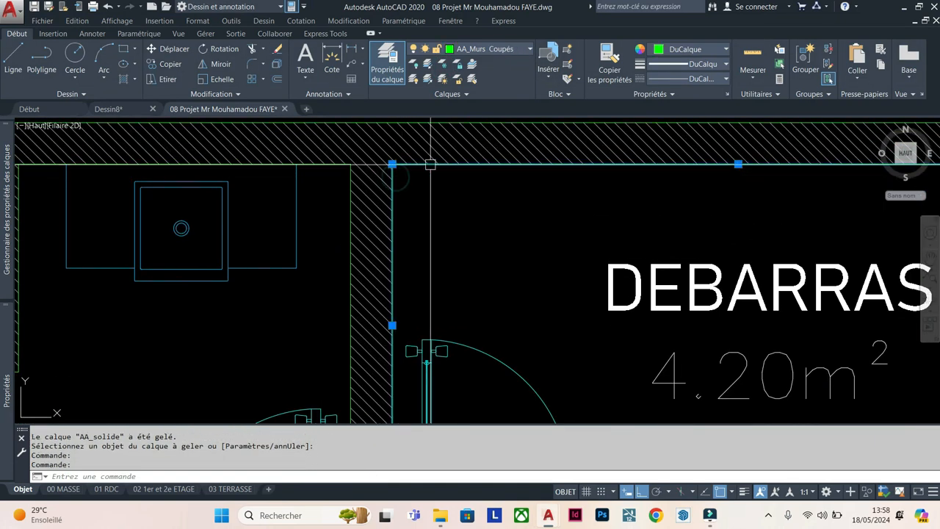
pyautogui.scroll(-5, 431, 166)
pyautogui.scroll(-3, 121, 139)
pyautogui.scroll(6, 177, 129)
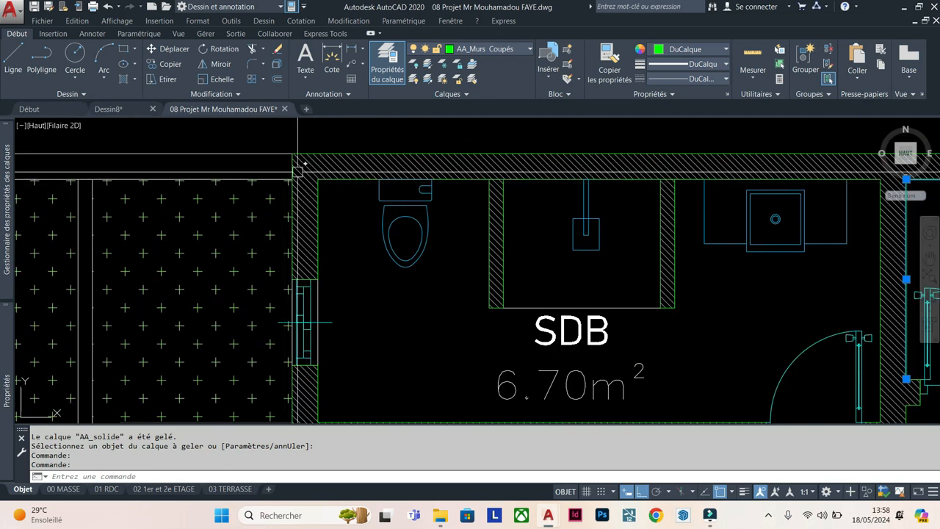
# Step: Return to the Dessin8 drawing and examine the wall corners of the left plan
pyautogui.click(123, 110)
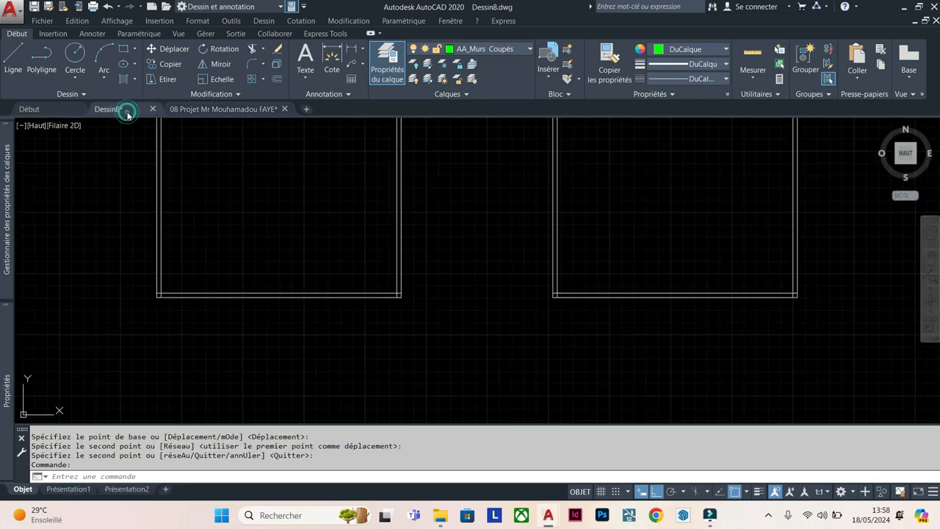
pyautogui.scroll(8, 387, 291)
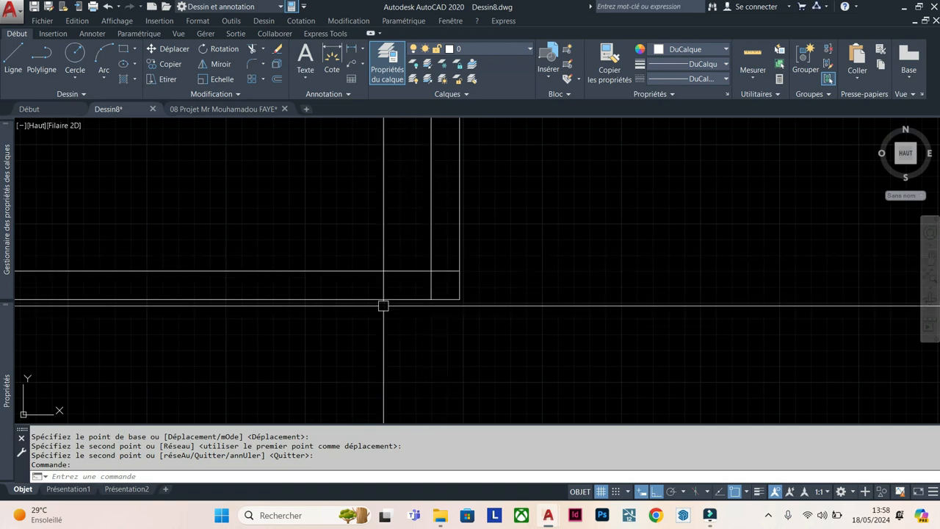
pyautogui.scroll(-8, 485, 280)
pyautogui.scroll(6, 399, 140)
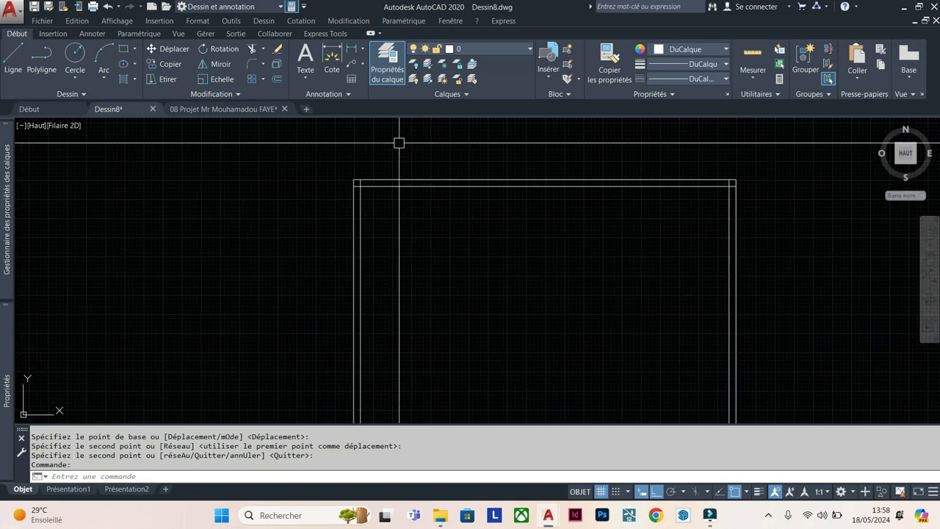
pyautogui.moveTo(551, 259); pyautogui.dragTo(531, 258, button='middle')
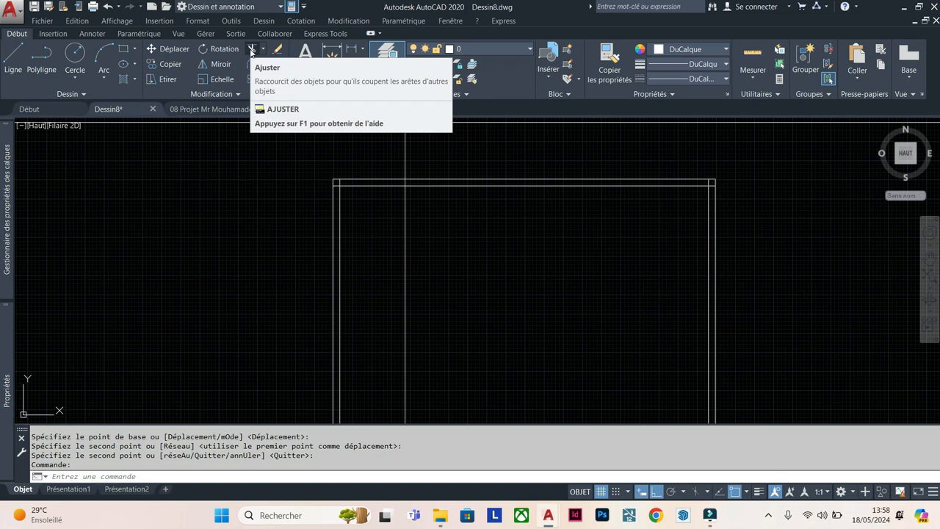
# Step: Trim the overlapping inner wall lines at the left plan's upper-left corner, using all objects as cutting edges
pyautogui.click(250, 50)
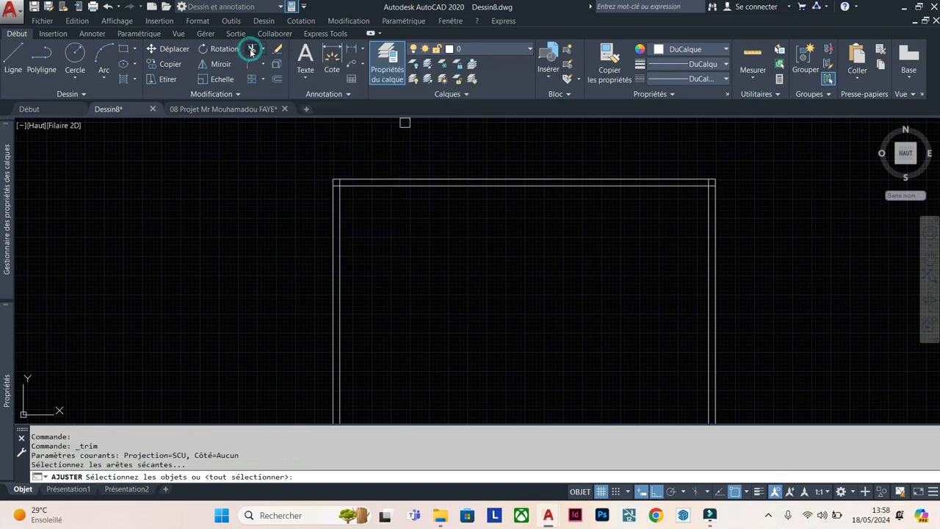
pyautogui.scroll(3, 317, 199)
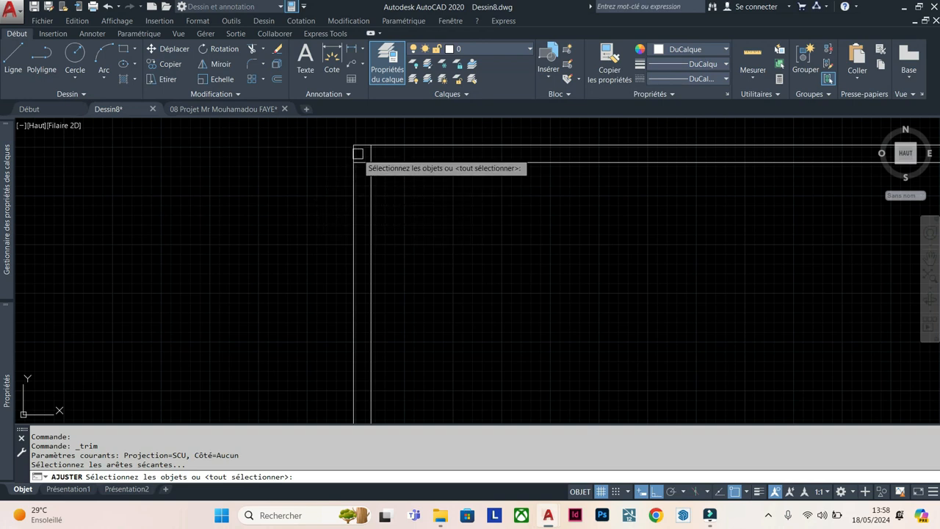
pyautogui.press('Return')
pyautogui.scroll(3, 373, 153)
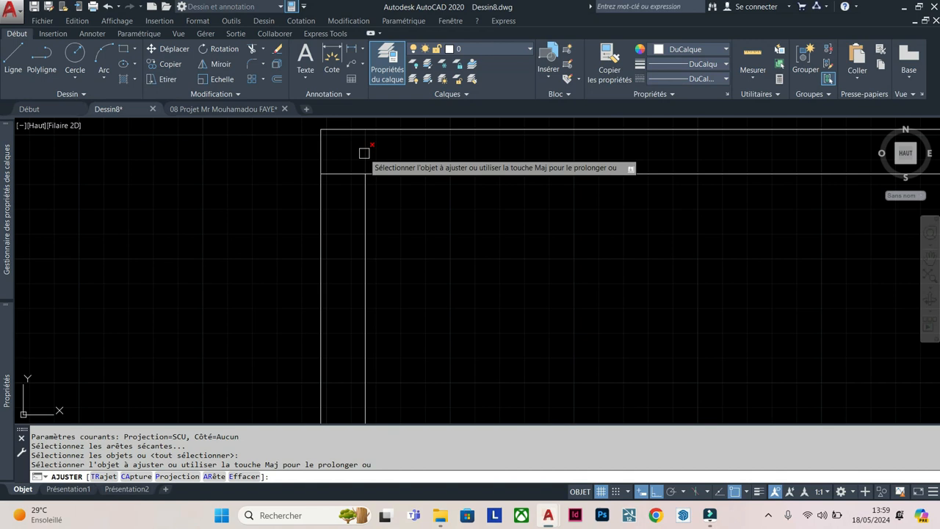
pyautogui.click(365, 153)
pyautogui.click(344, 174)
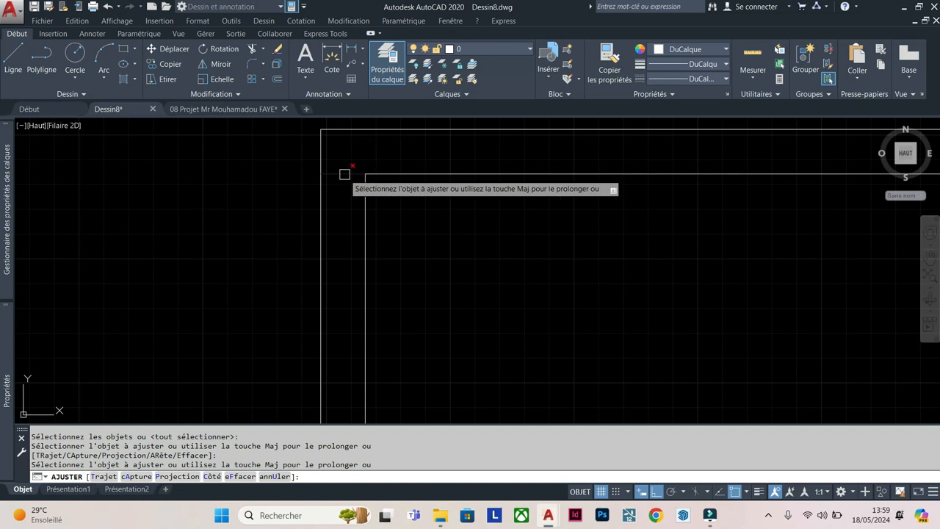
# Step: Trim the overlapping inner wall lines at the left plan's two lower corners and its upper-right corner
pyautogui.scroll(-4, 344, 174)
pyautogui.scroll(5, 310, 353)
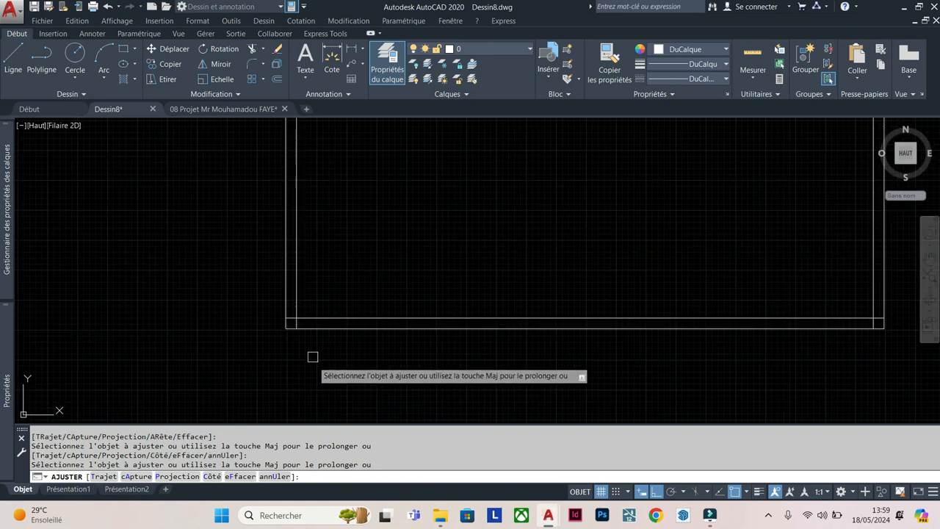
pyautogui.click(285, 305)
pyautogui.scroll(-5, 315, 325)
pyautogui.scroll(5, 671, 325)
pyautogui.click(687, 335)
pyautogui.scroll(-5, 652, 353)
pyautogui.scroll(6, 645, 194)
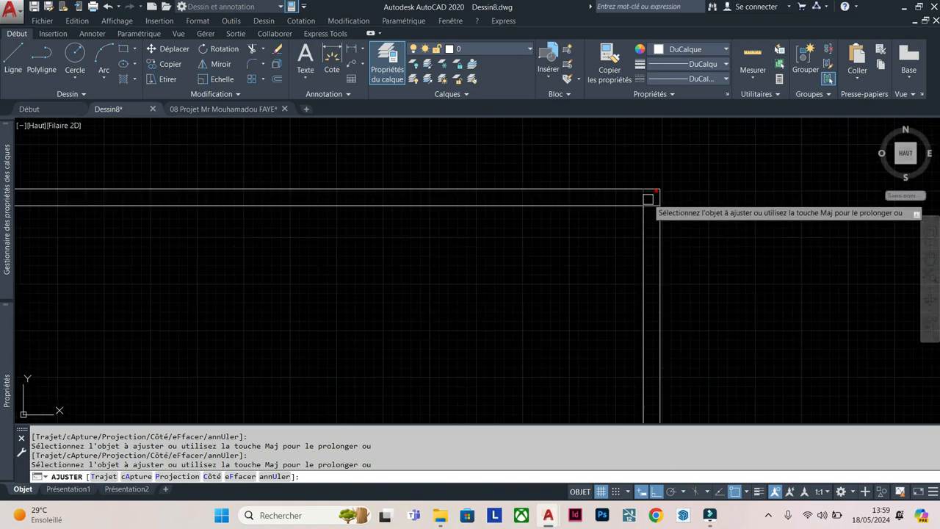
pyautogui.click(631, 183)
# Step: Trim the excess lines where the middle partition meets the right wall of the left plan
pyautogui.scroll(-5, 630, 183)
pyautogui.scroll(5, 639, 411)
pyautogui.scroll(4, 647, 409)
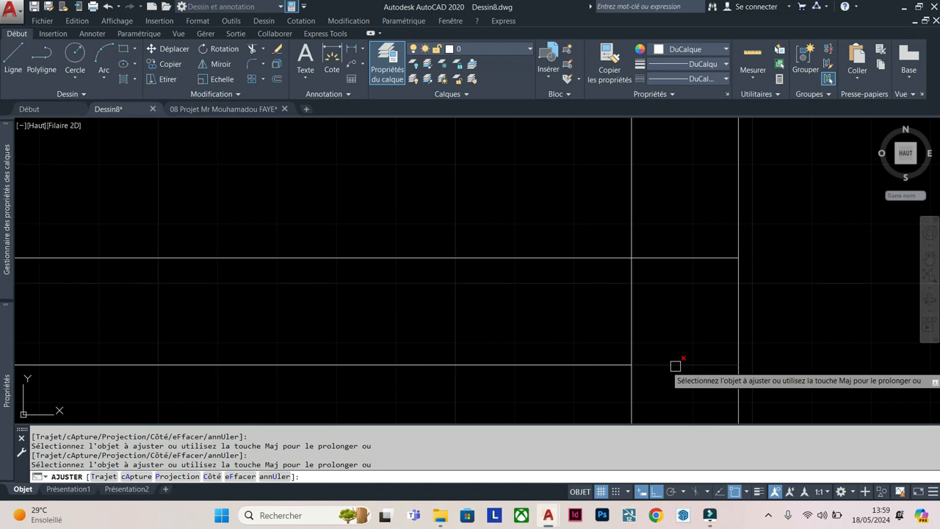
pyautogui.click(709, 206)
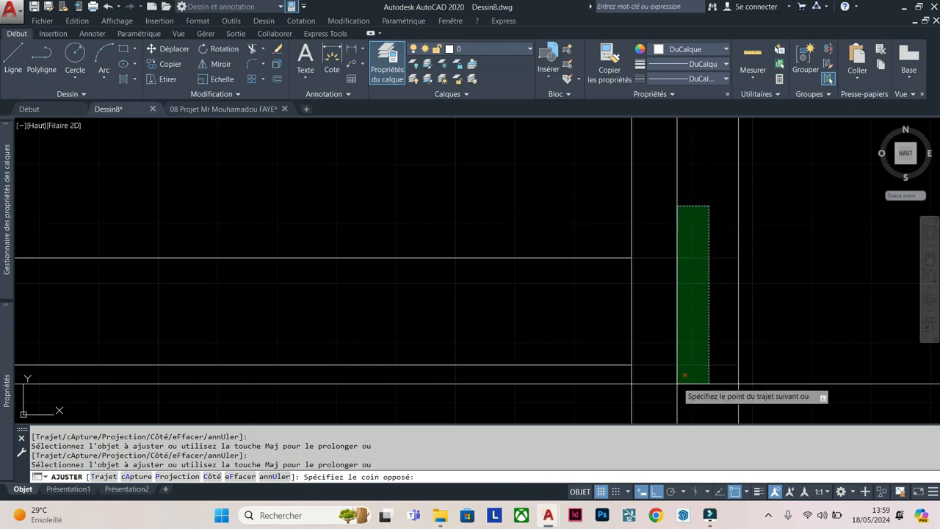
pyautogui.click(680, 171)
pyautogui.click(711, 156)
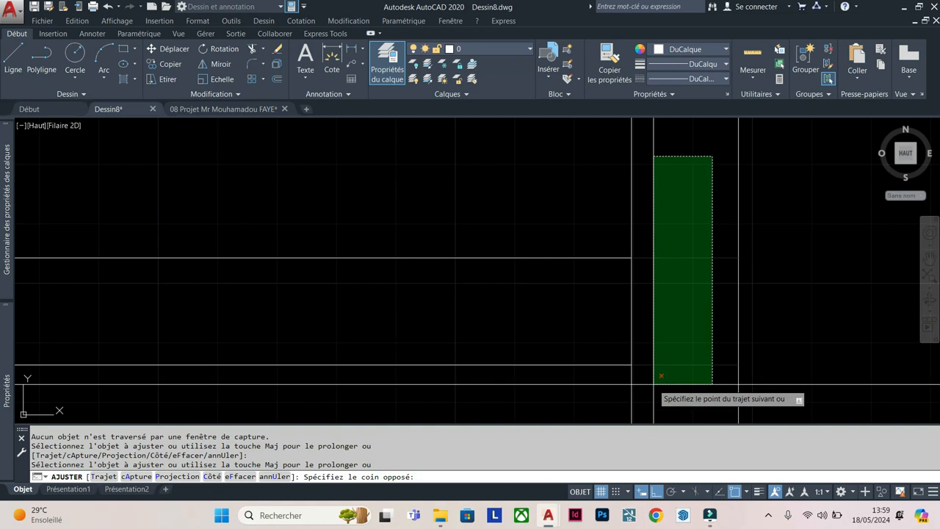
pyautogui.click(661, 375)
pyautogui.scroll(-6, 654, 384)
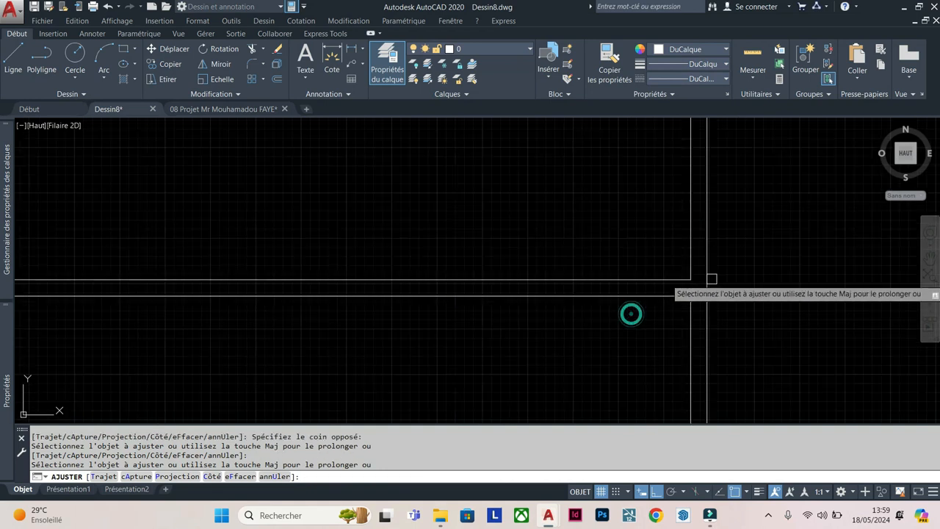
# Step: Trim the excess lines where the middle partition meets the left plan's left wall, and end the Trim command
pyautogui.scroll(5, 694, 293)
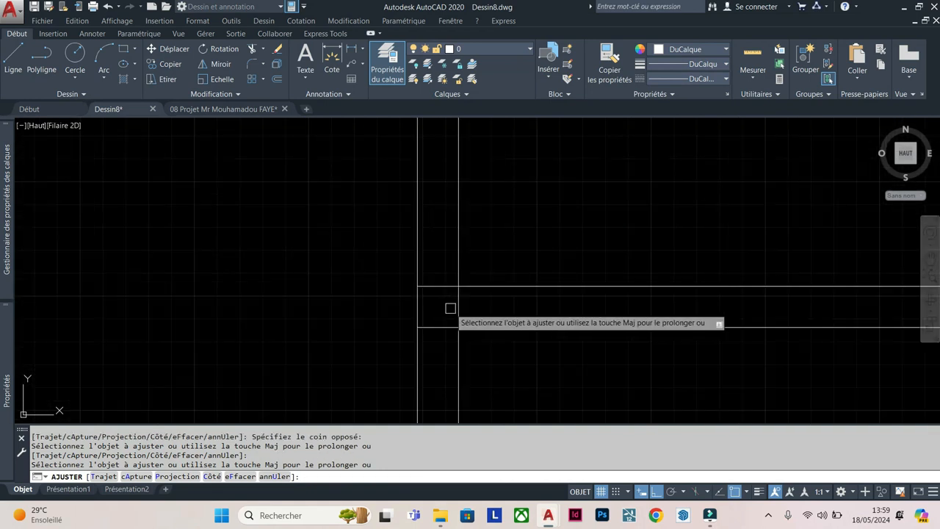
pyautogui.click(441, 344)
pyautogui.click(447, 257)
pyautogui.scroll(-3, 487, 316)
pyautogui.scroll(3, 491, 250)
pyautogui.scroll(-2, 430, 207)
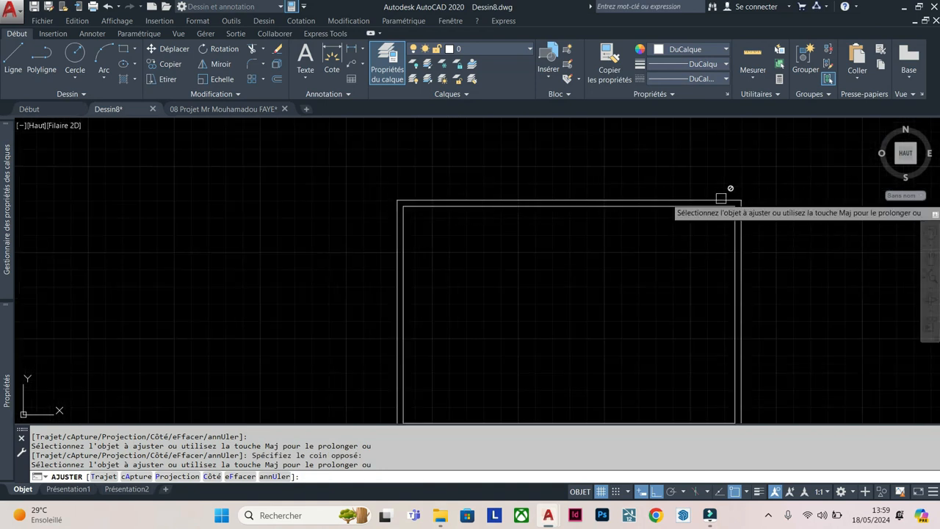
pyautogui.scroll(-4, 537, 245)
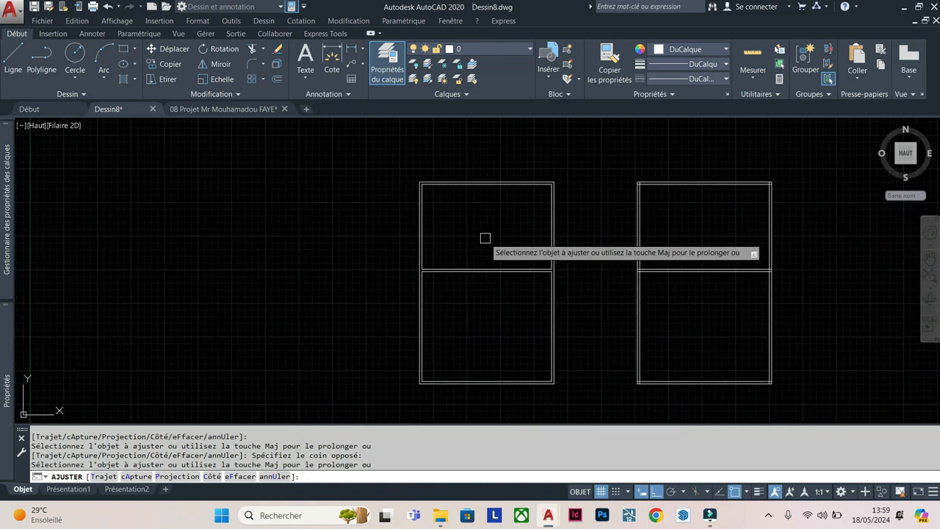
pyautogui.press('Escape')
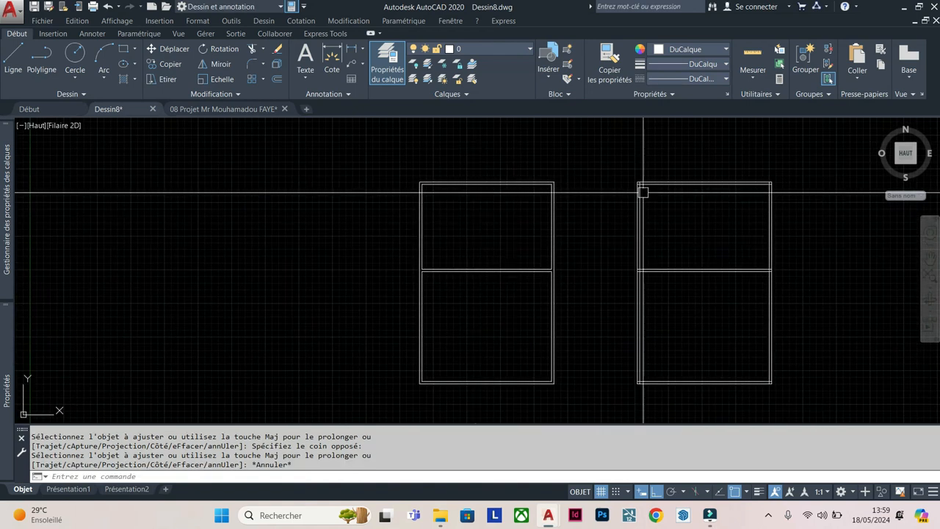
# Step: Try a Chamfer on the two inner wall lines at the right plan's upper-left corner, and undo it
pyautogui.scroll(4, 643, 192)
pyautogui.scroll(2, 845, 203)
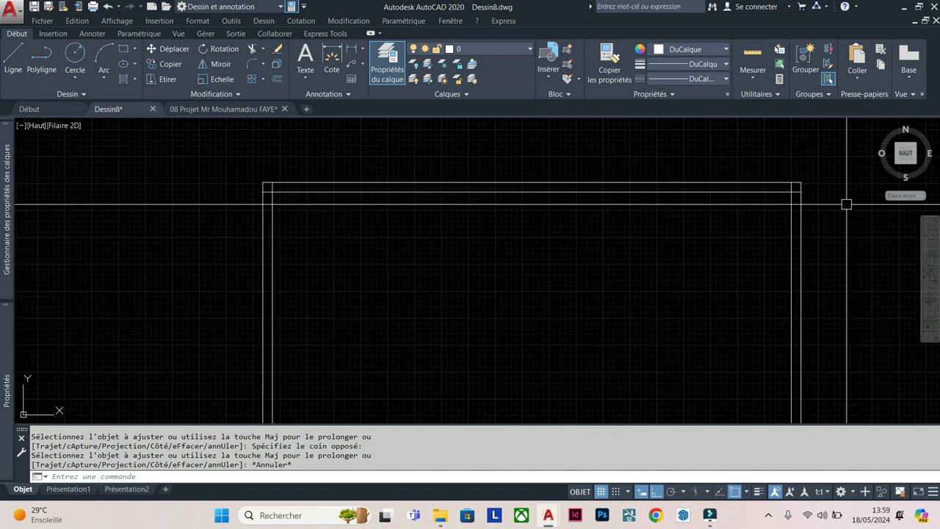
pyautogui.click(265, 64)
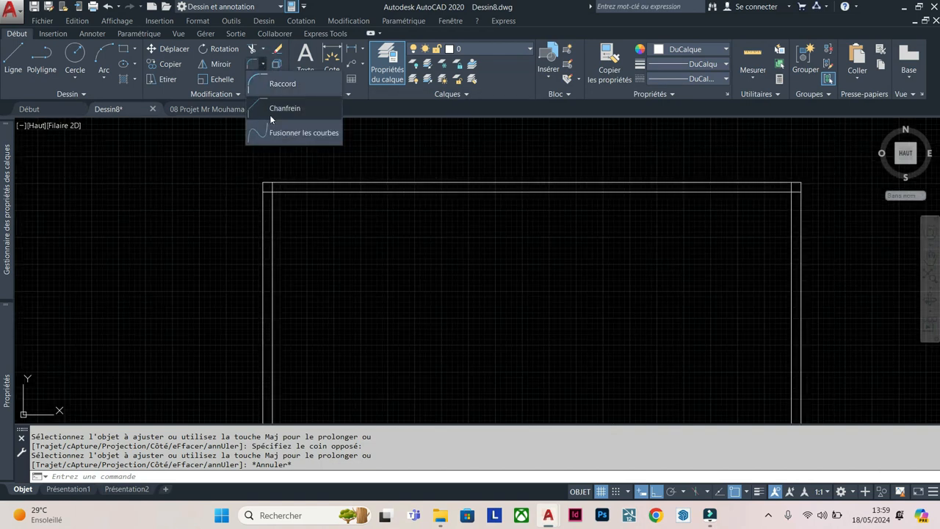
pyautogui.click(270, 112)
pyautogui.scroll(2, 273, 212)
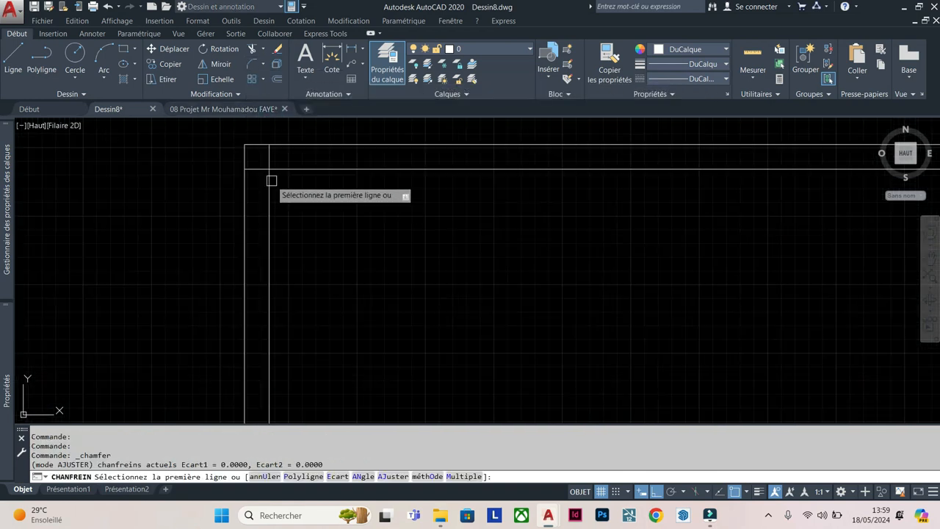
pyautogui.click(269, 178)
pyautogui.click(282, 169)
pyautogui.scroll(-3, 284, 168)
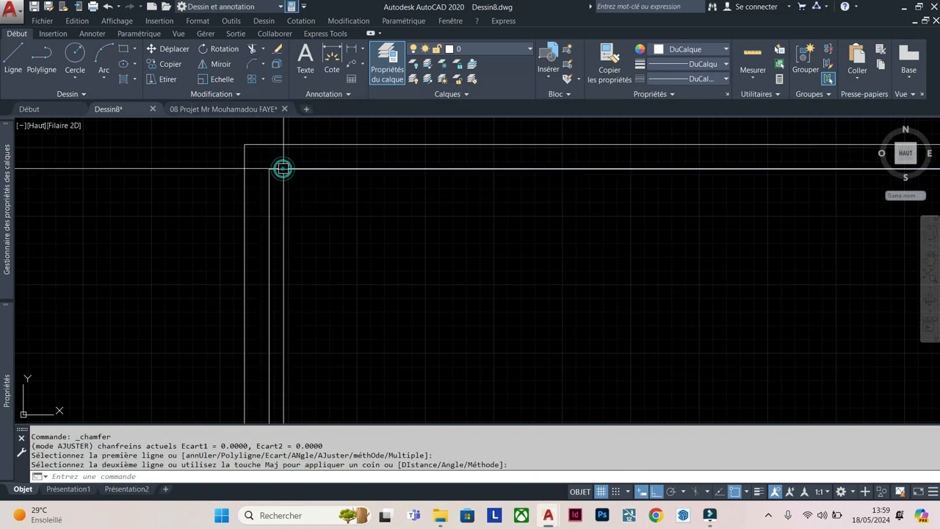
pyautogui.scroll(4, 258, 173)
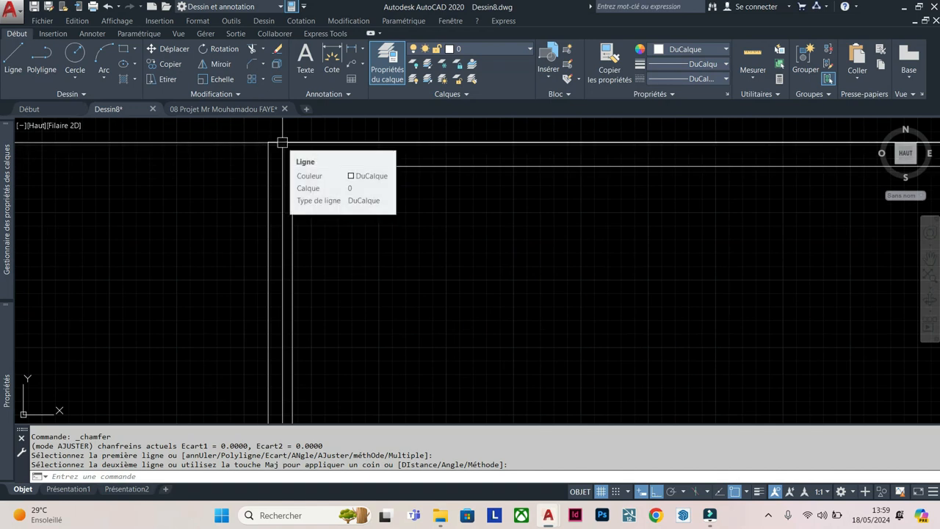
pyautogui.click(108, 10)
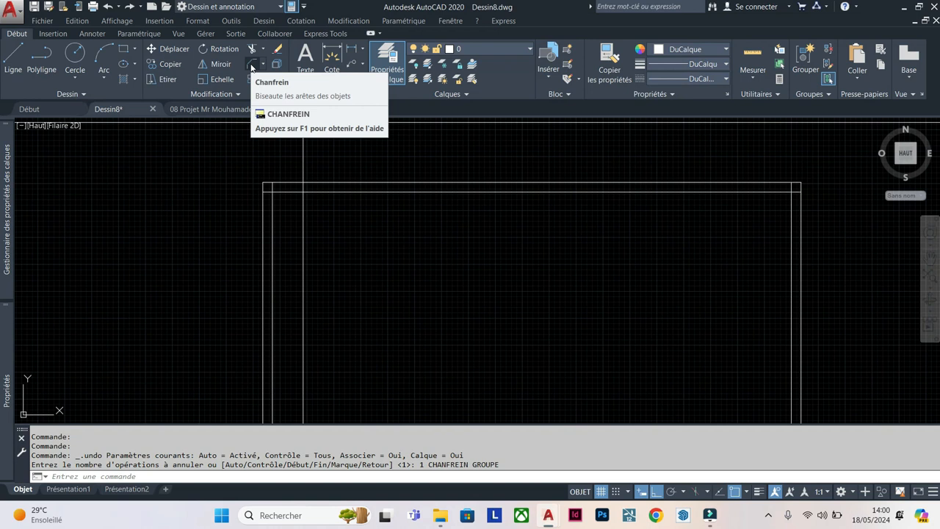
# Step: Try a single Chamfer on the two inner wall lines at the right plan's upper-left corner
pyautogui.click(252, 66)
pyautogui.scroll(3, 271, 192)
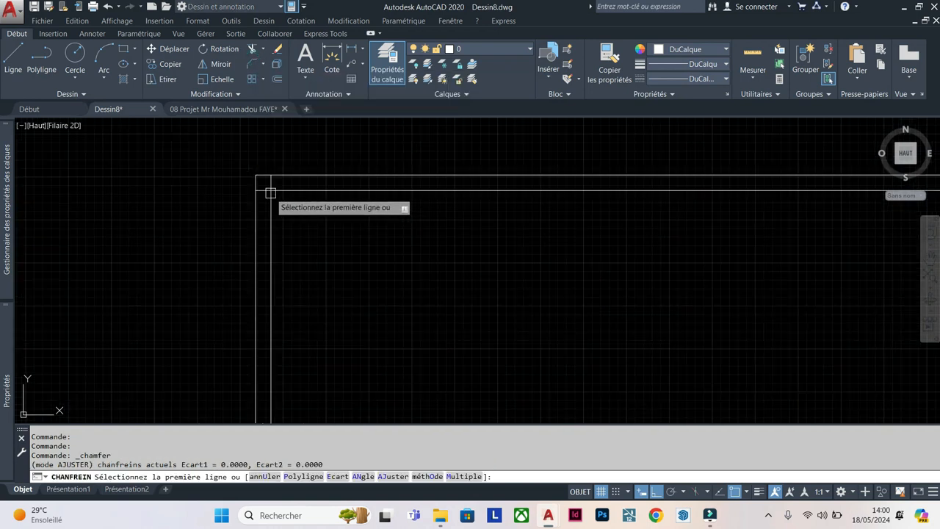
pyautogui.click(268, 209)
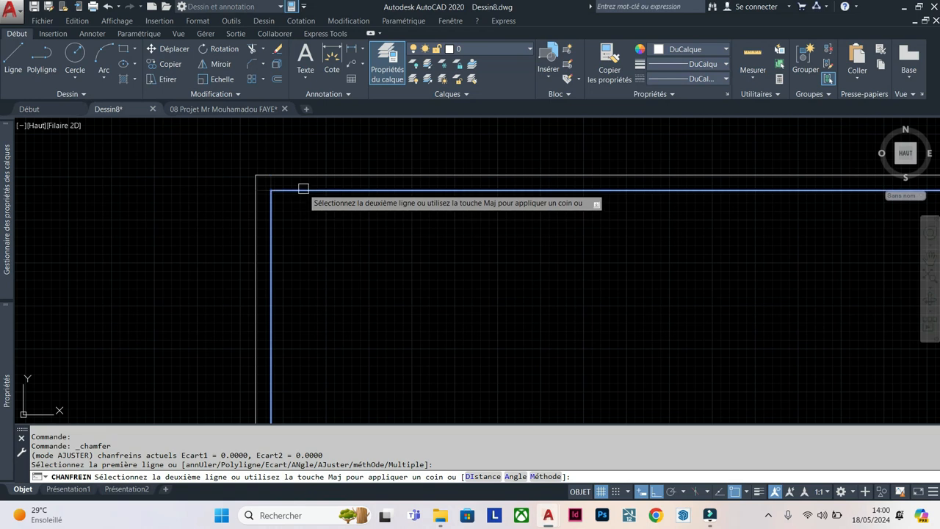
pyautogui.click(302, 189)
pyautogui.scroll(-4, 302, 197)
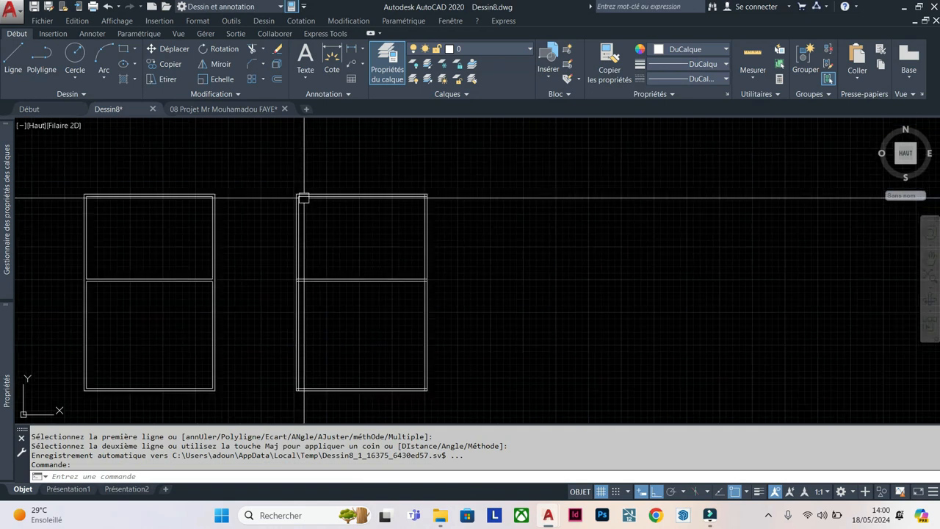
# Step: Try a single Chamfer on the two inner wall lines at the right plan's upper-right corner
pyautogui.scroll(3, 437, 183)
pyautogui.click(254, 64)
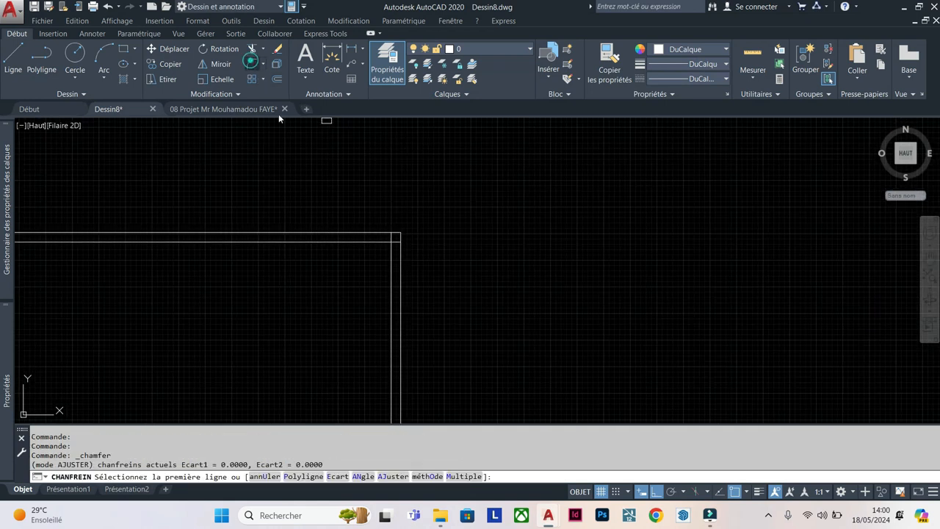
pyautogui.click(363, 241)
pyautogui.click(386, 268)
pyautogui.scroll(-4, 425, 198)
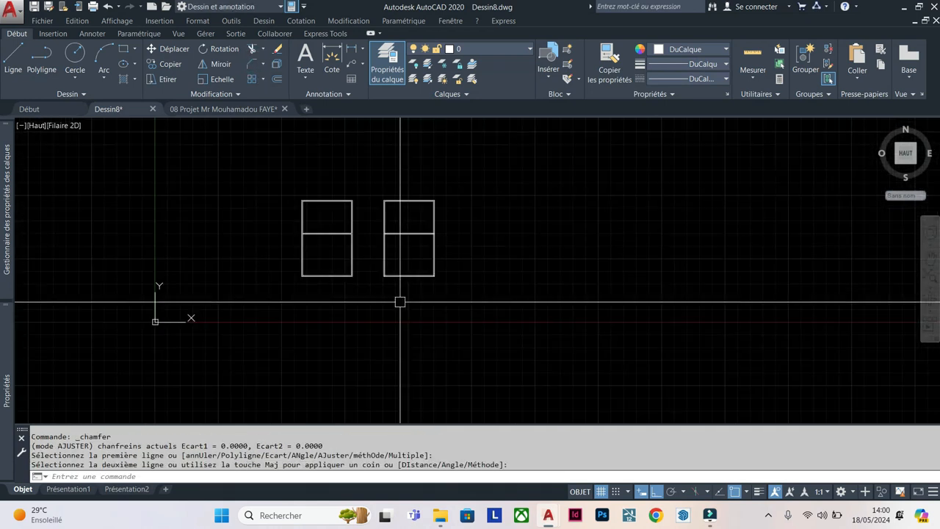
# Step: Try a single Chamfer on the two inner wall lines at the right plan's lower-left corner
pyautogui.scroll(3, 333, 124)
pyautogui.click(258, 64)
pyautogui.scroll(-4, 307, 323)
pyautogui.scroll(3, 294, 184)
pyautogui.click(318, 210)
pyautogui.click(331, 229)
pyautogui.scroll(-4, 504, 265)
# Step: Try a single Chamfer on the two inner wall lines at the right plan's lower-right corner
pyautogui.scroll(3, 454, 140)
pyautogui.click(259, 64)
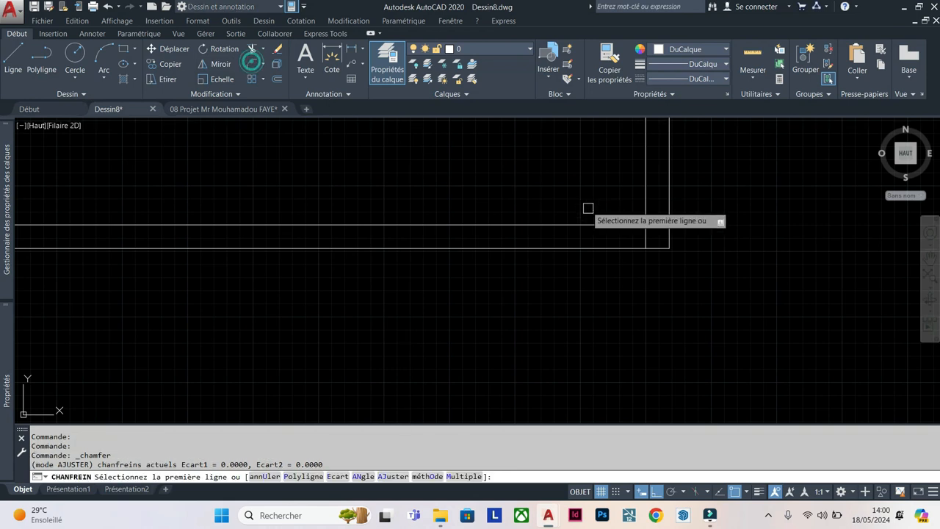
pyautogui.click(610, 224)
pyautogui.click(648, 202)
pyautogui.scroll(-4, 646, 201)
pyautogui.scroll(4, 609, 266)
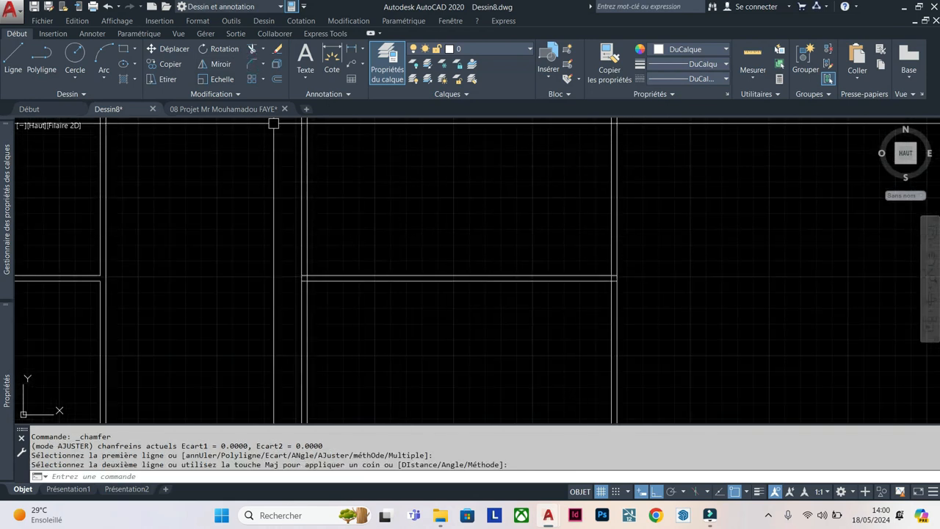
# Step: Undo the chamfers made at the right plan's four inner corners
pyautogui.click(109, 7)
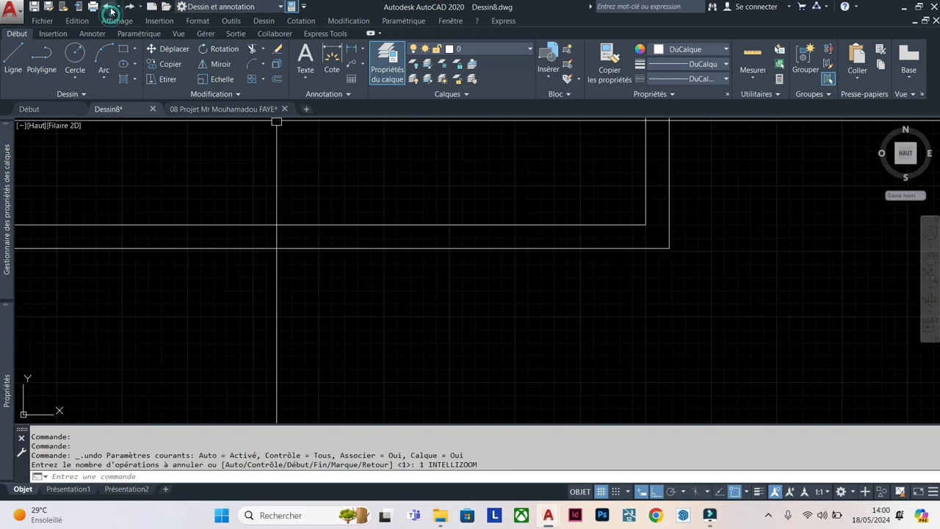
pyautogui.click(109, 8)
pyautogui.click(108, 8)
pyautogui.click(108, 8)
pyautogui.click(108, 7)
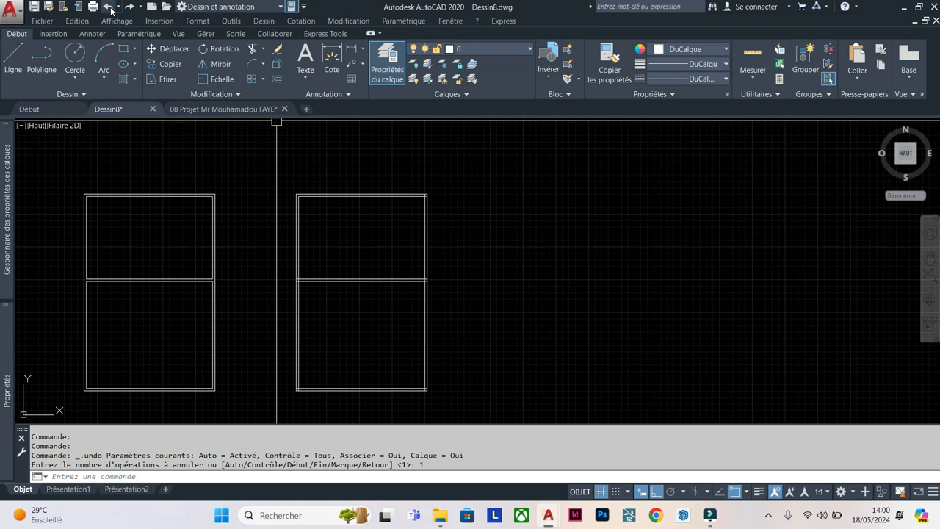
pyautogui.click(109, 7)
pyautogui.click(108, 7)
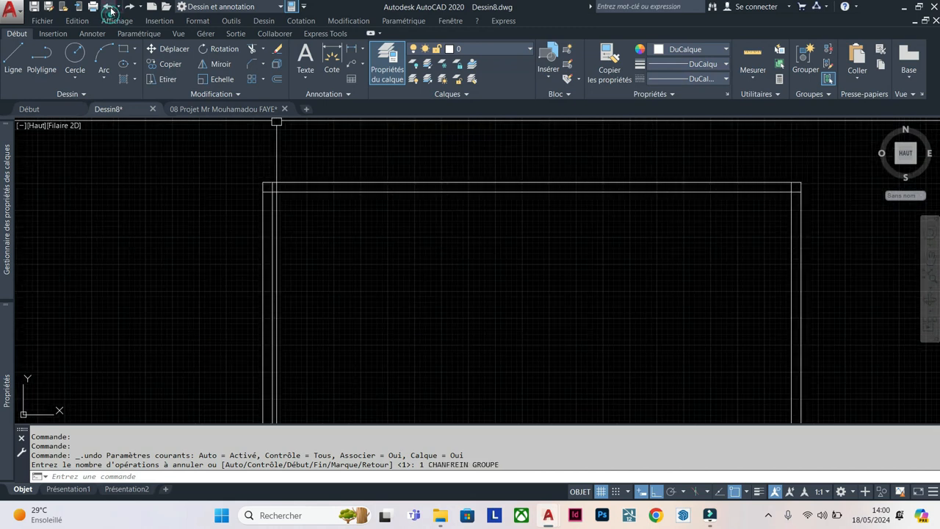
# Step: Run Chamfer with the Multiple option and join the two inner wall lines at the right plan's upper-left corner
pyautogui.click(253, 65)
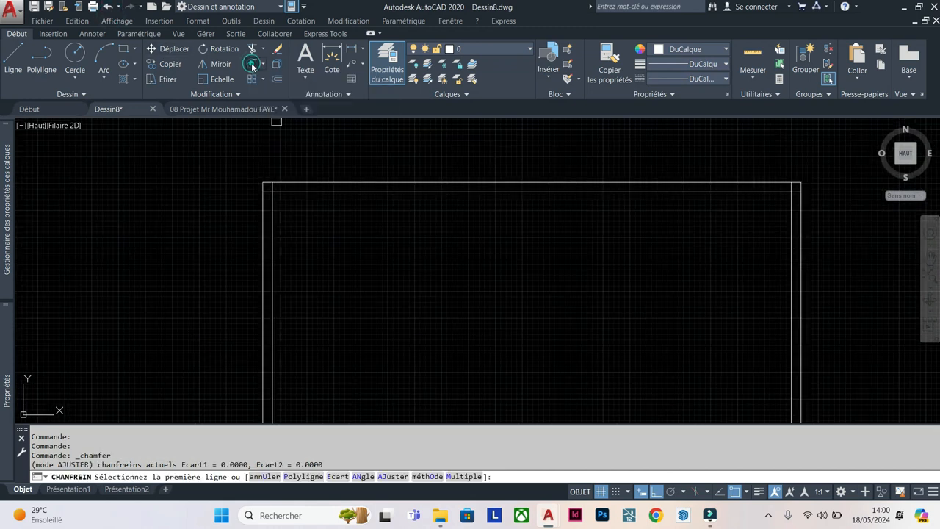
pyautogui.click(451, 476)
pyautogui.scroll(1, 307, 211)
pyautogui.scroll(1, 258, 197)
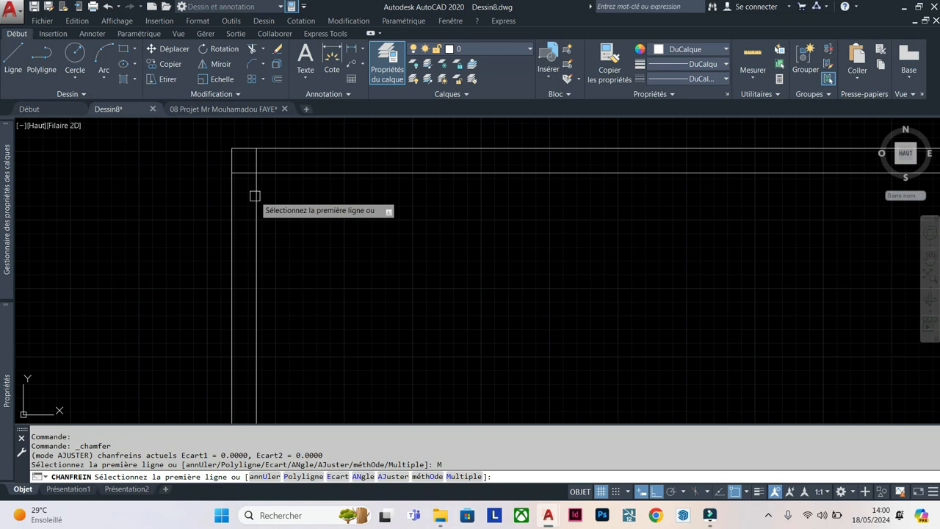
pyautogui.click(256, 195)
pyautogui.click(266, 173)
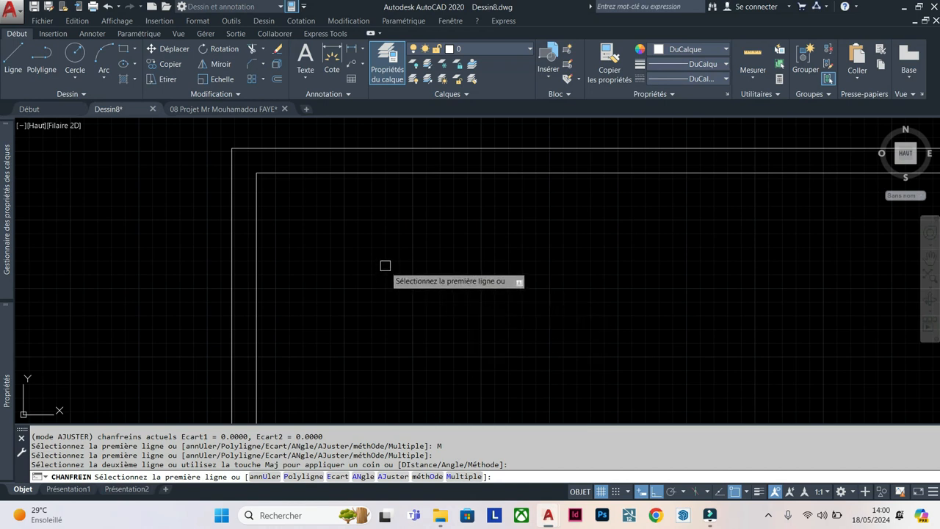
pyautogui.scroll(-5, 216, 187)
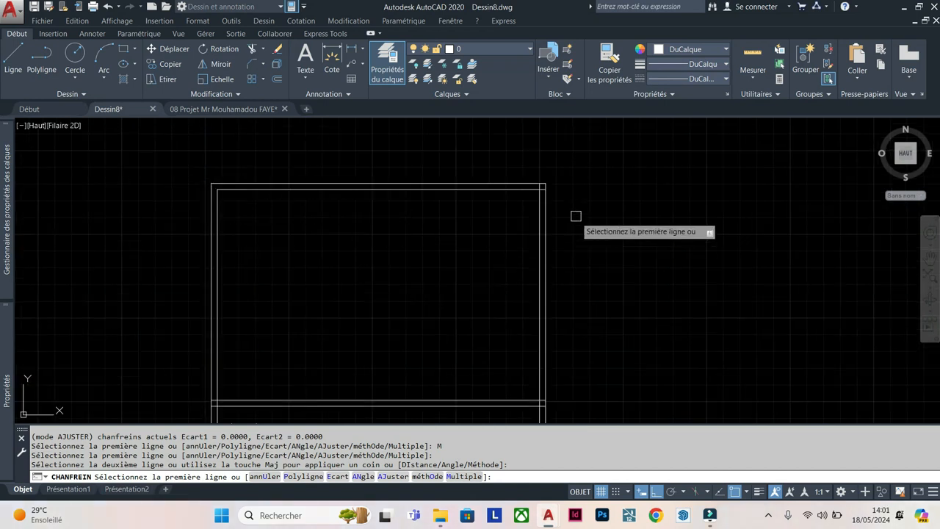
# Step: Chamfer the two inner wall lines at the right plan's upper-right corner within the same Multiple run
pyautogui.scroll(2, 551, 175)
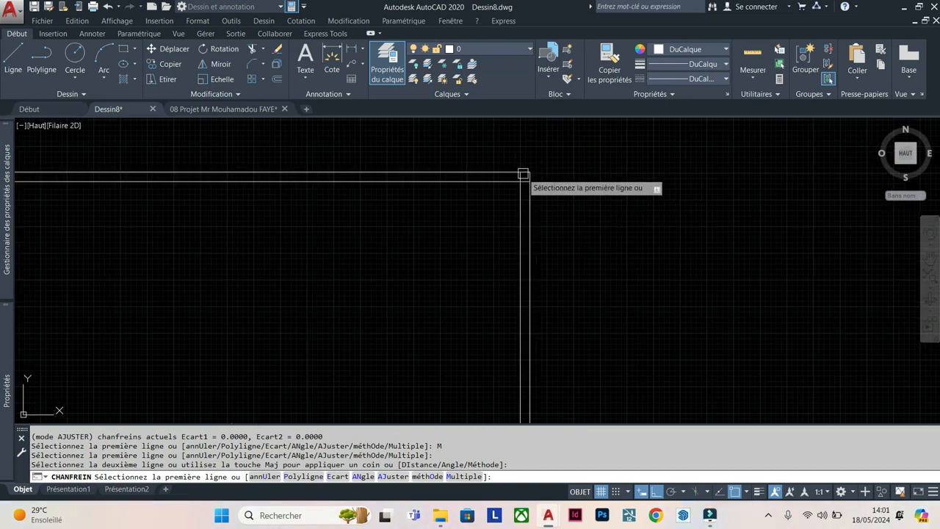
pyautogui.click(511, 182)
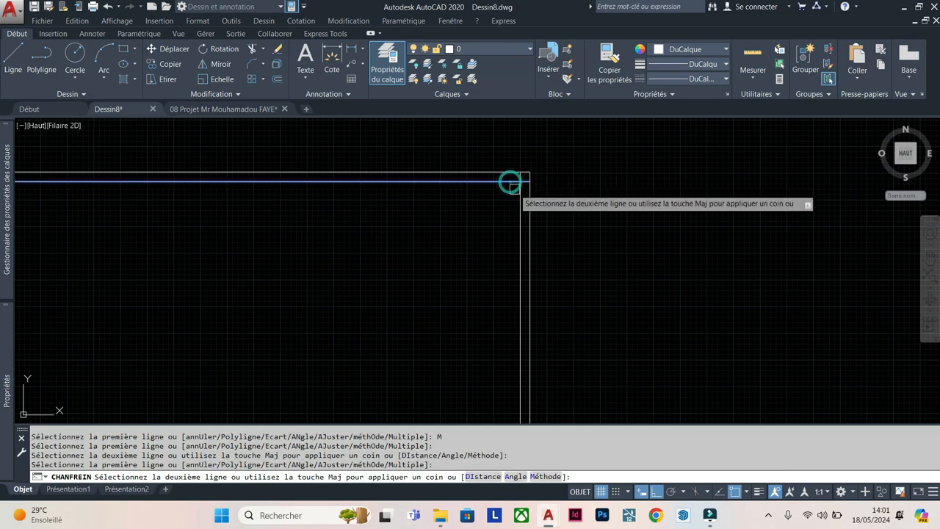
pyautogui.scroll(2, 512, 183)
pyautogui.click(521, 194)
pyautogui.scroll(-6, 556, 161)
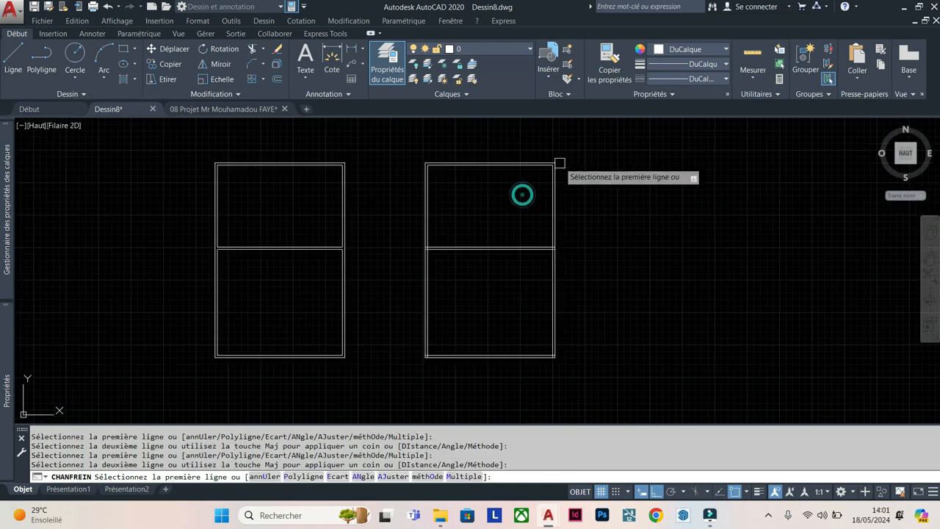
# Step: Chamfer the inner wall lines at the right plan's two lower corners within the same Multiple run
pyautogui.scroll(5, 375, 293)
pyautogui.click(376, 314)
pyautogui.moveTo(376, 313); pyautogui.dragTo(620, 315, button='middle')
pyautogui.click(620, 315)
pyautogui.click(613, 331)
pyautogui.scroll(-5, 613, 330)
pyautogui.scroll(6, 621, 279)
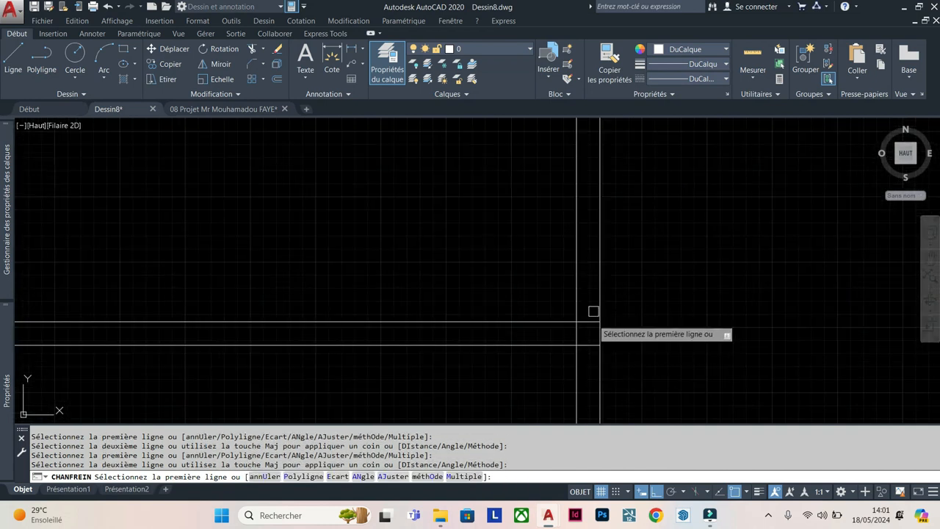
pyautogui.scroll(-4, 607, 315)
pyautogui.scroll(4, 349, 283)
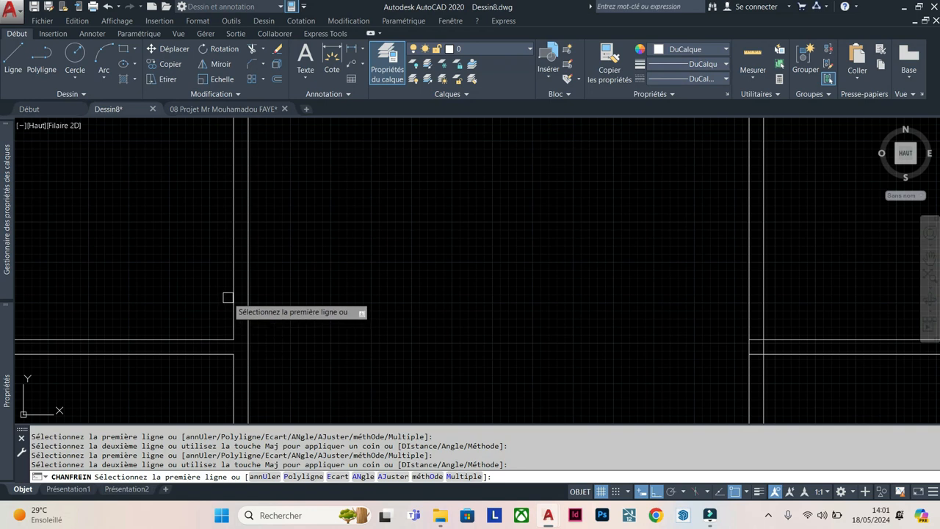
pyautogui.scroll(-4, 222, 273)
pyautogui.scroll(5, 403, 267)
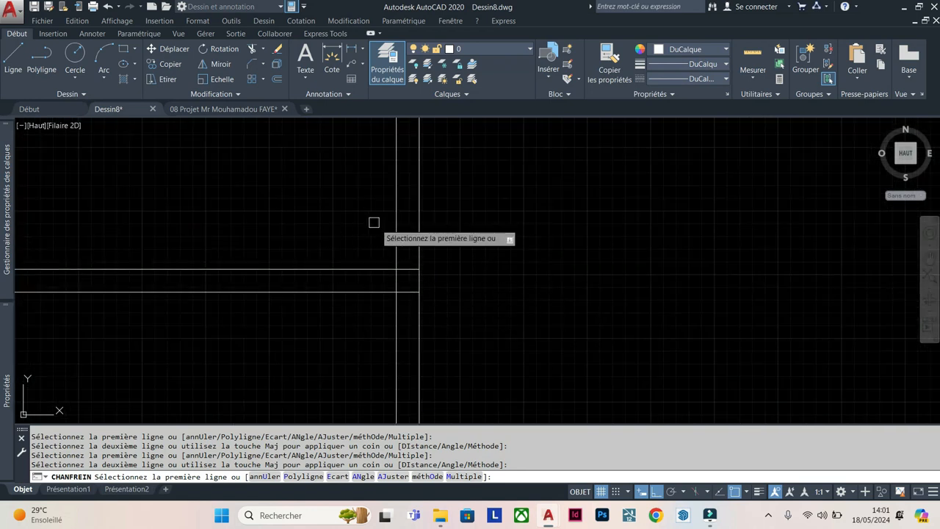
pyautogui.click(368, 291)
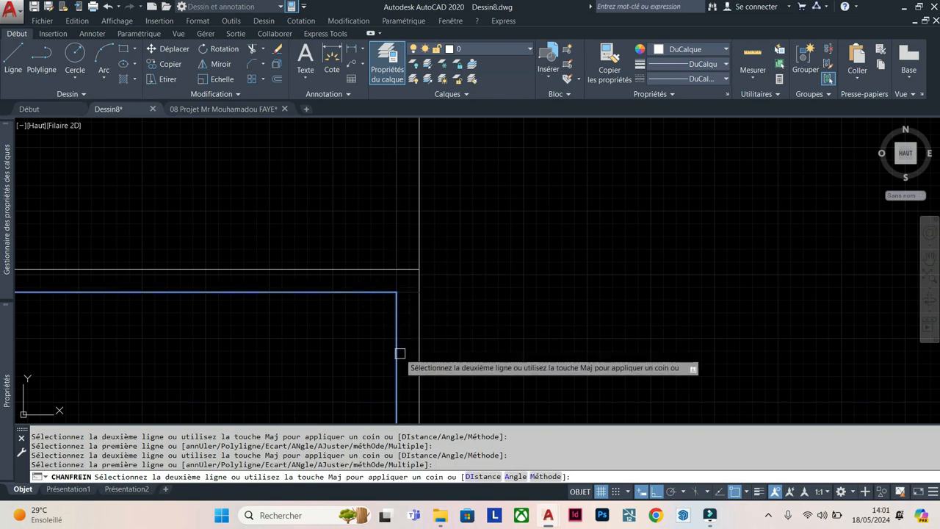
pyautogui.scroll(-5, 400, 353)
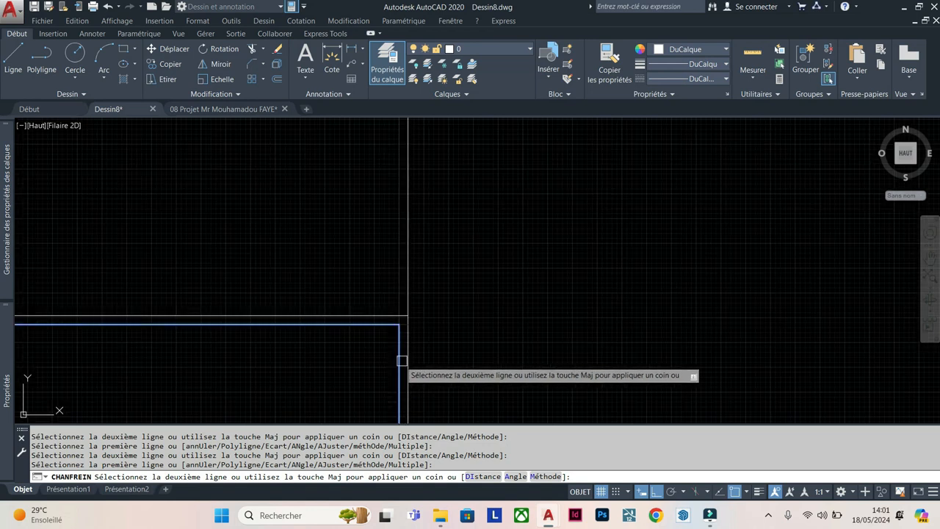
pyautogui.moveTo(399, 360); pyautogui.dragTo(457, 354, button='middle')
pyautogui.scroll(2, 467, 347)
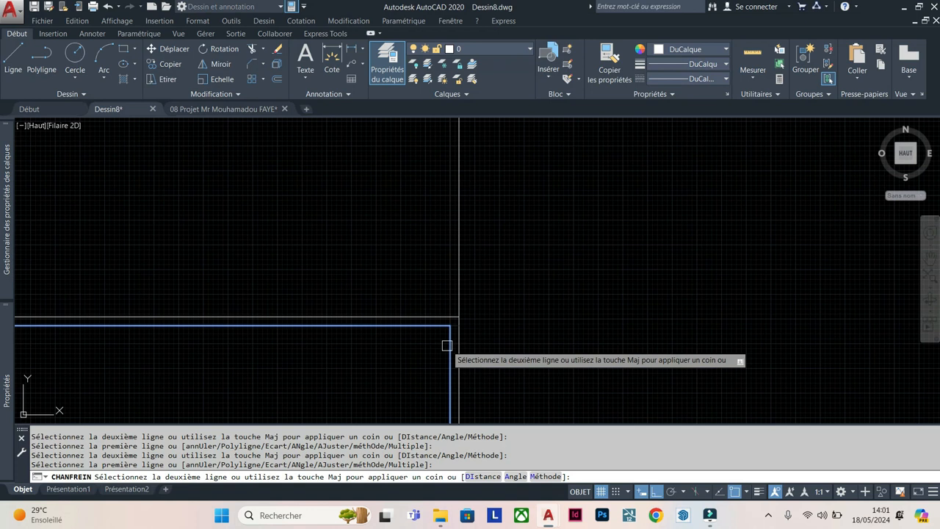
pyautogui.scroll(2, 443, 343)
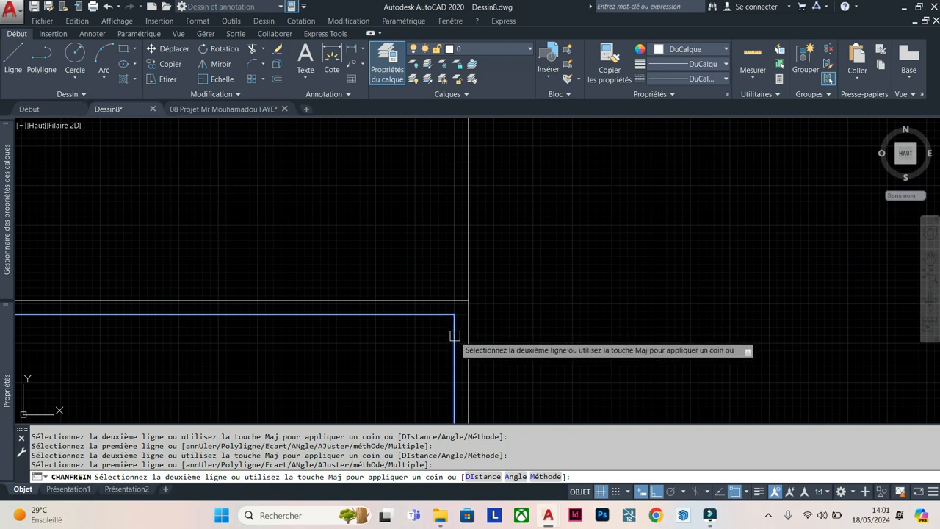
pyautogui.scroll(-3, 566, 311)
pyautogui.scroll(4, 384, 304)
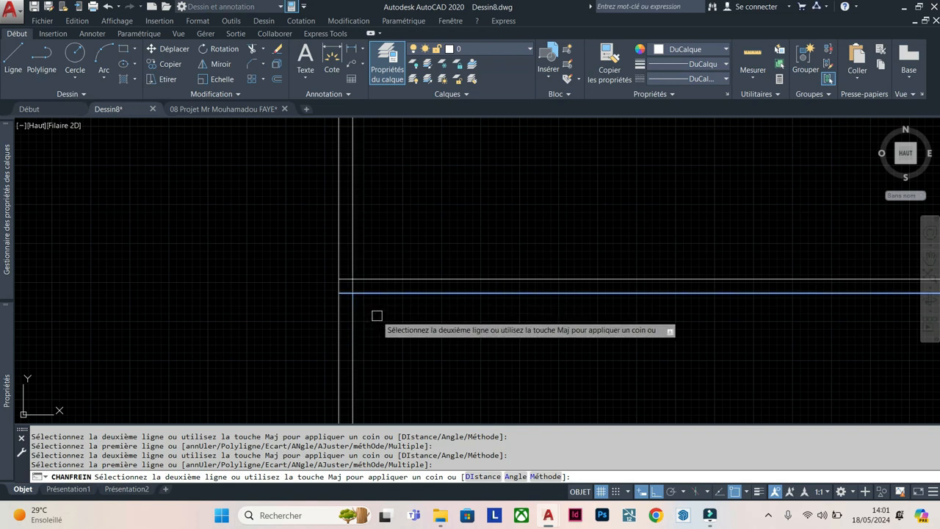
pyautogui.press('Escape')
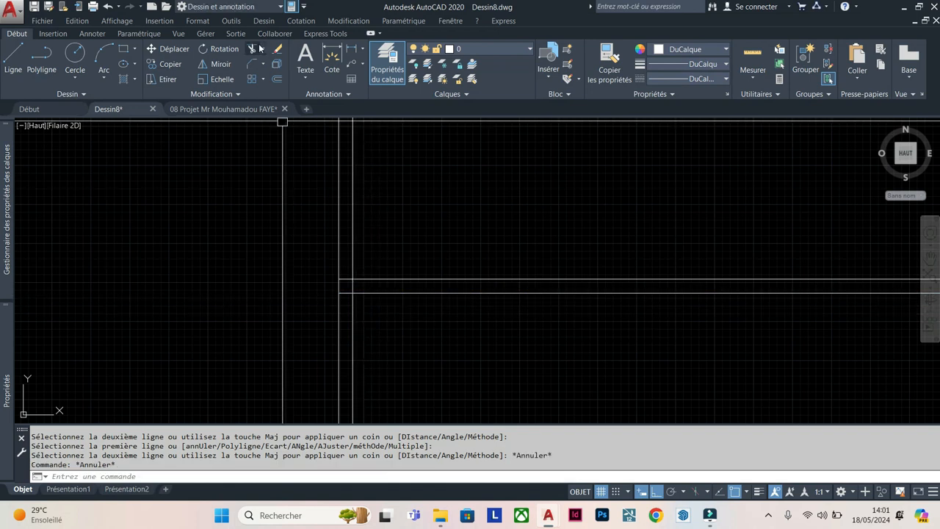
# Step: Trim the inner line of the right plan's left wall between the two middle partition lines
pyautogui.click(253, 49)
pyautogui.scroll(5, 338, 279)
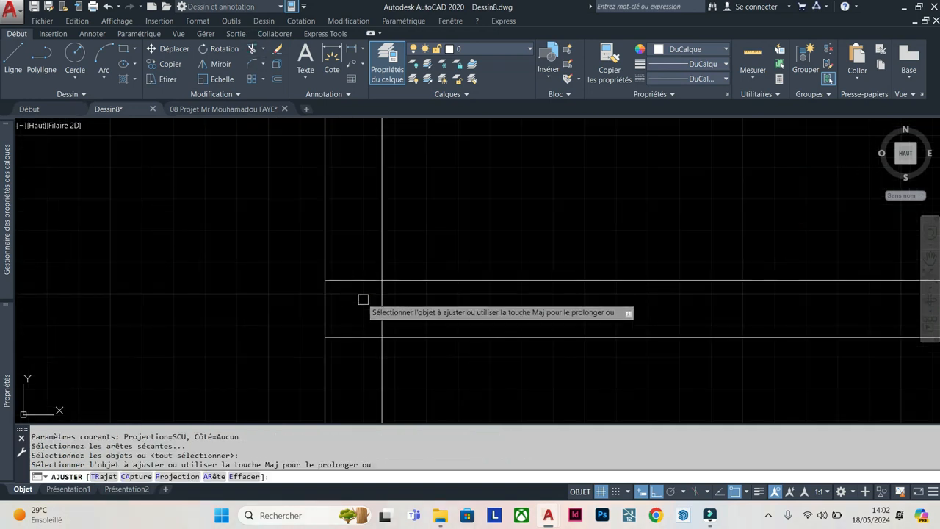
pyautogui.click(380, 311)
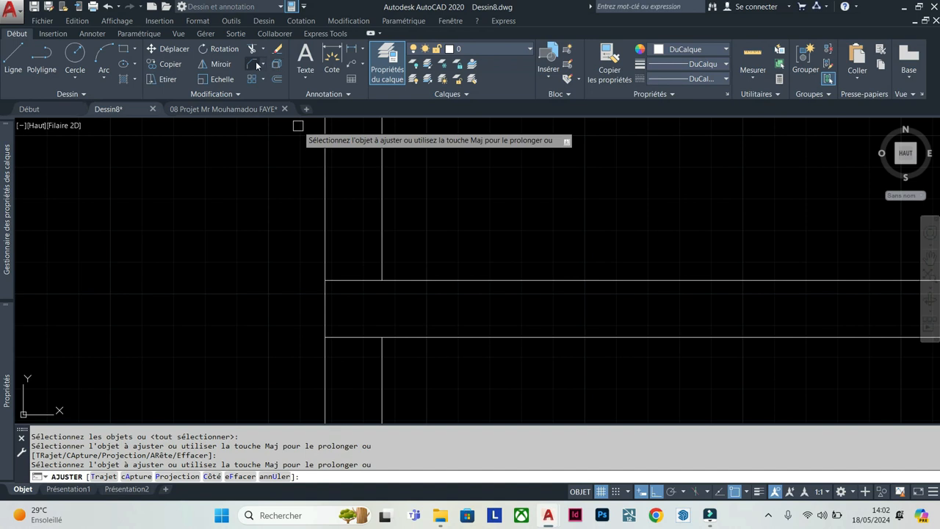
# Step: Chamfer the left wall's lower and upper inner segments with the adjacent lines of the right plan's middle partition
pyautogui.click(256, 65)
pyautogui.click(382, 374)
pyautogui.click(404, 339)
pyautogui.press('Return')
pyautogui.click(380, 229)
pyautogui.click(404, 279)
pyautogui.scroll(-3, 460, 283)
# Step: Trim the excess lines where the middle partition meets the right plan's right wall, and end the Trim command
pyautogui.scroll(2, 630, 286)
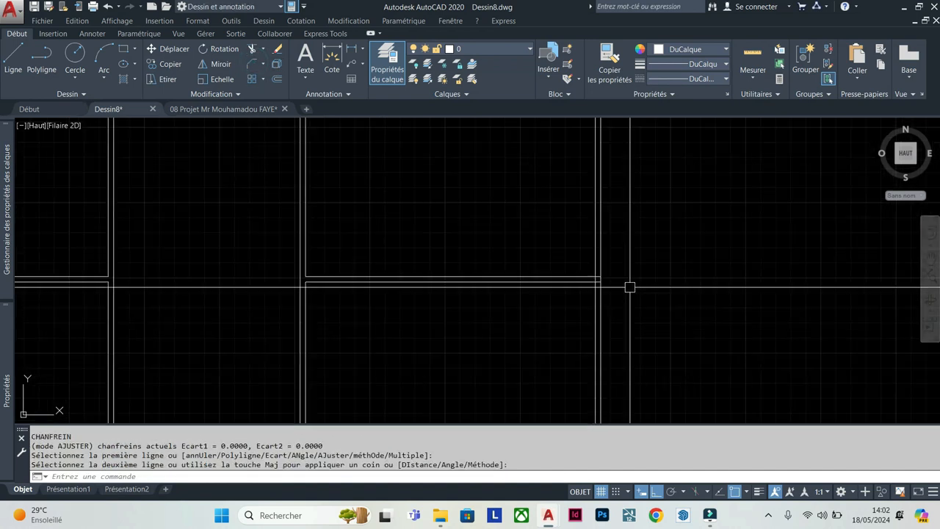
pyautogui.click(251, 49)
pyautogui.scroll(4, 579, 293)
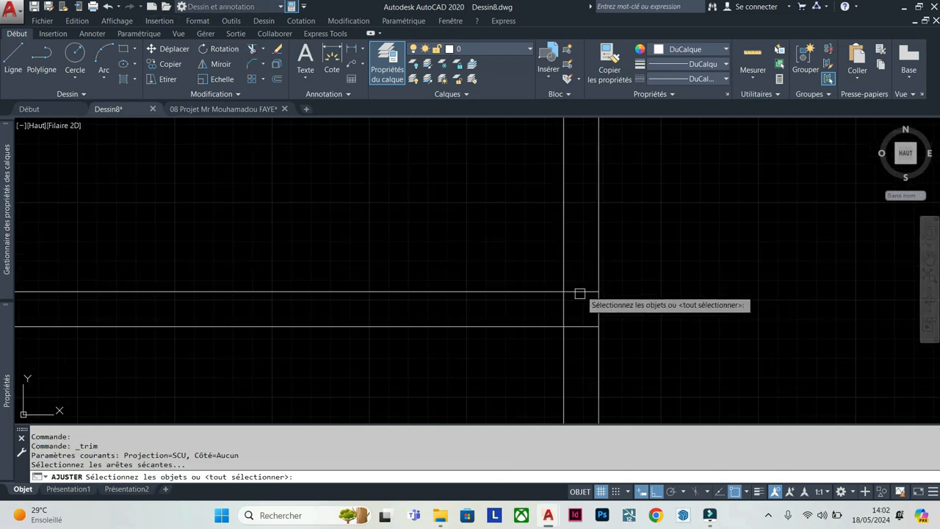
pyautogui.press('Return')
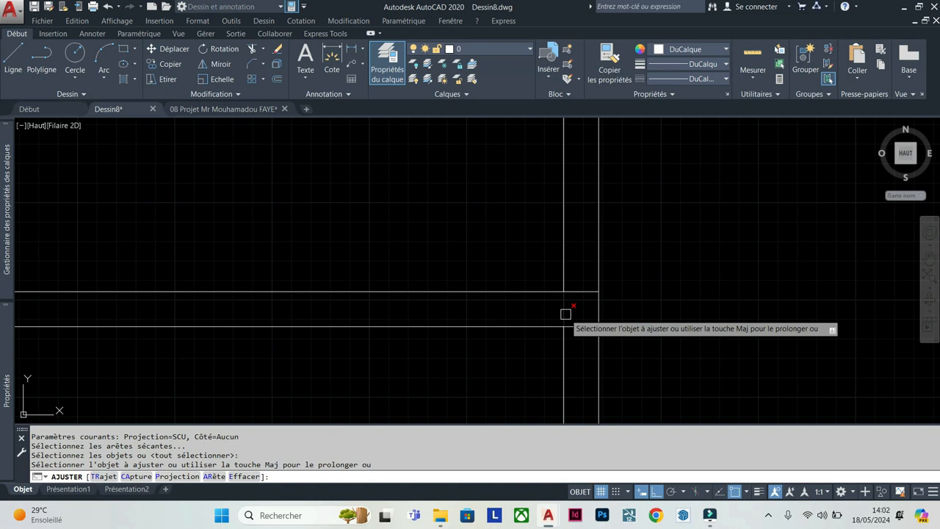
pyautogui.click(565, 314)
pyautogui.click(580, 292)
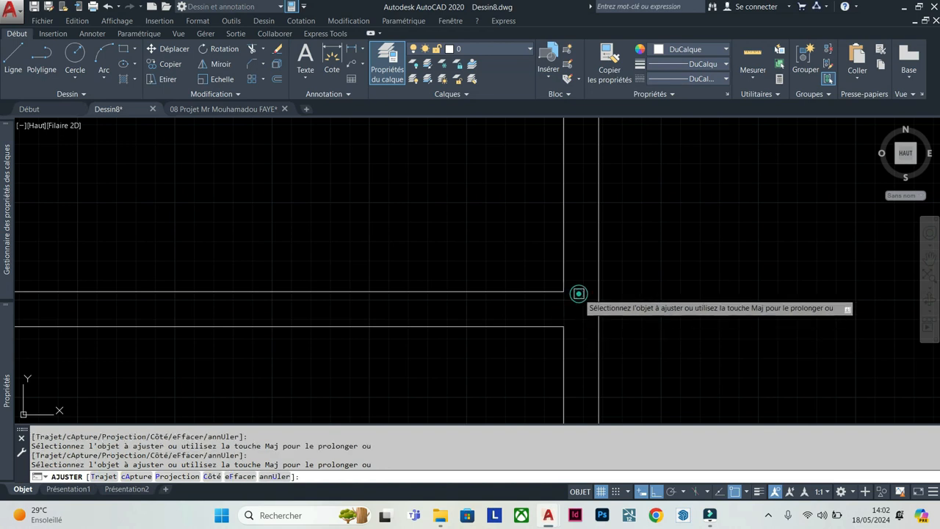
pyautogui.press('Escape')
pyautogui.scroll(-5, 578, 254)
pyautogui.moveTo(419, 287); pyautogui.dragTo(468, 246, button='middle')
pyautogui.scroll(-5, 474, 247)
pyautogui.scroll(4, 430, 214)
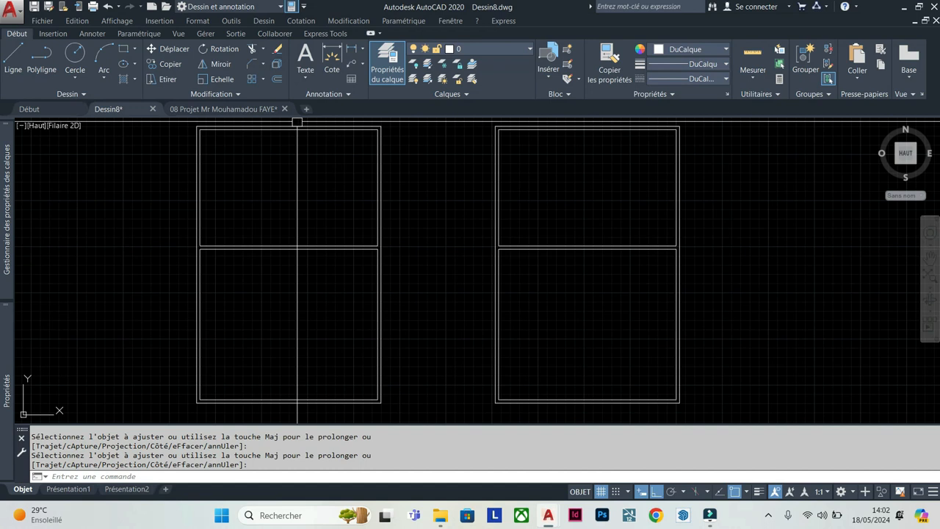
pyautogui.moveTo(432, 263); pyautogui.dragTo(468, 275, button='middle')
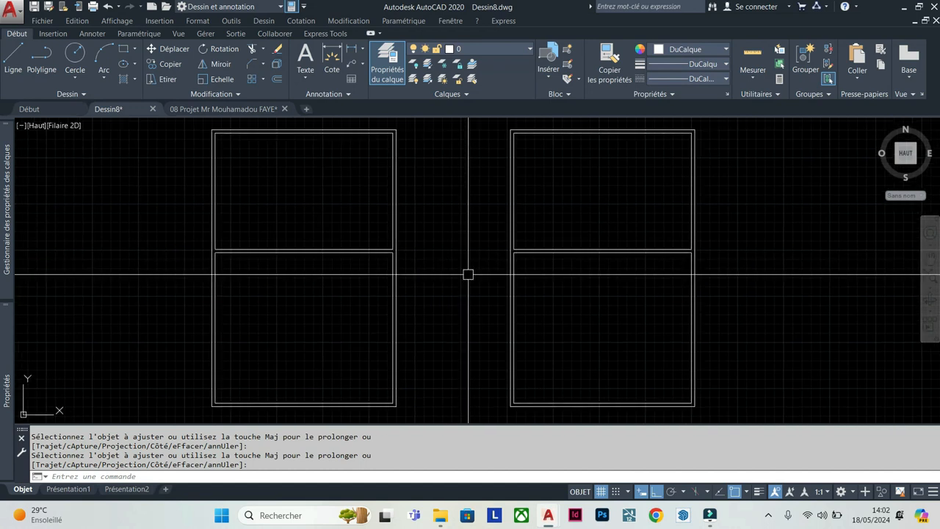